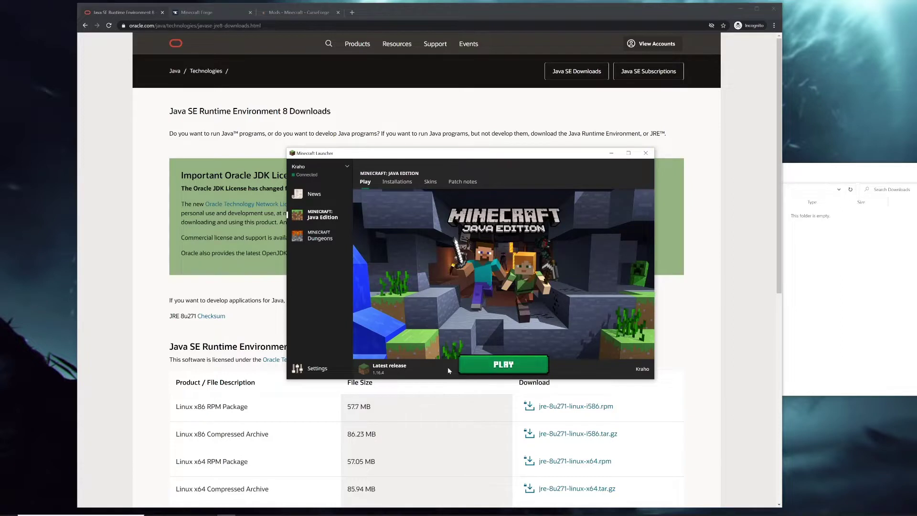
# Step: Launch the latest Minecraft release, 1.16.4, once and close the game window
pyautogui.click(496, 364)
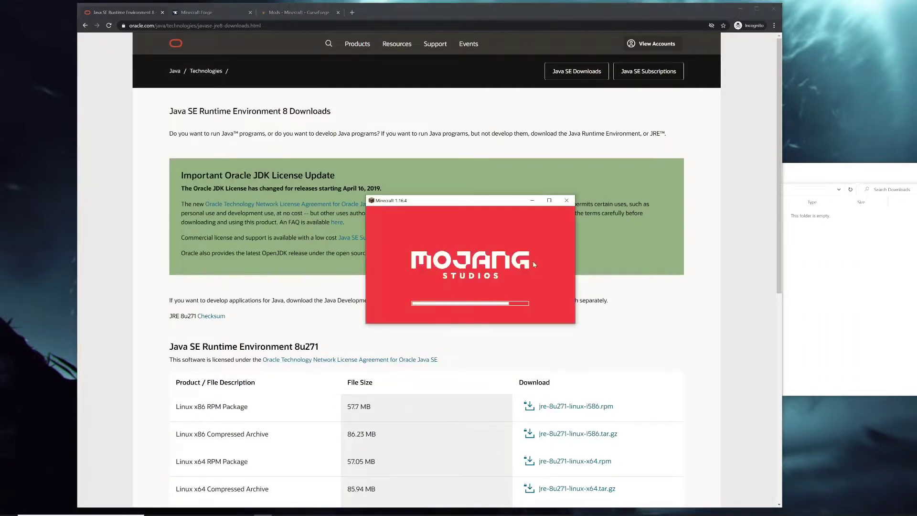
pyautogui.click(565, 203)
pyautogui.scroll(-1, 219, 115)
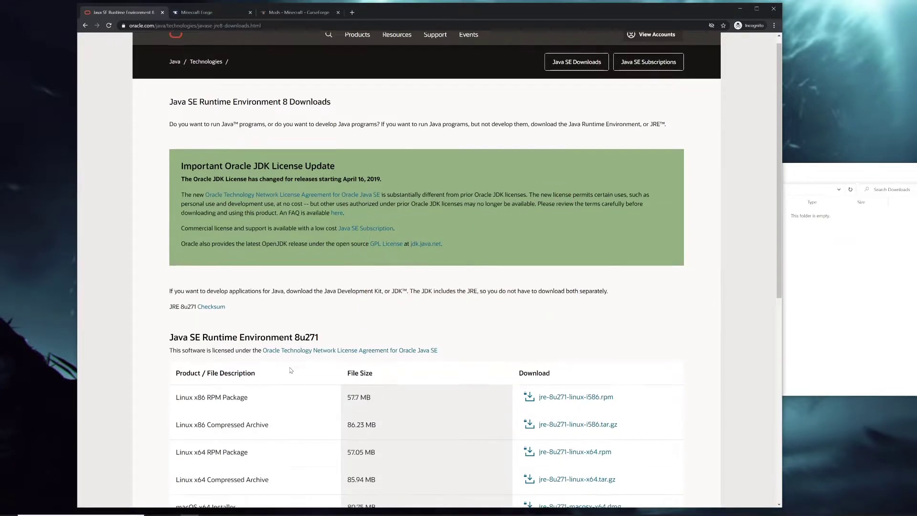
pyautogui.scroll(1, 211, 123)
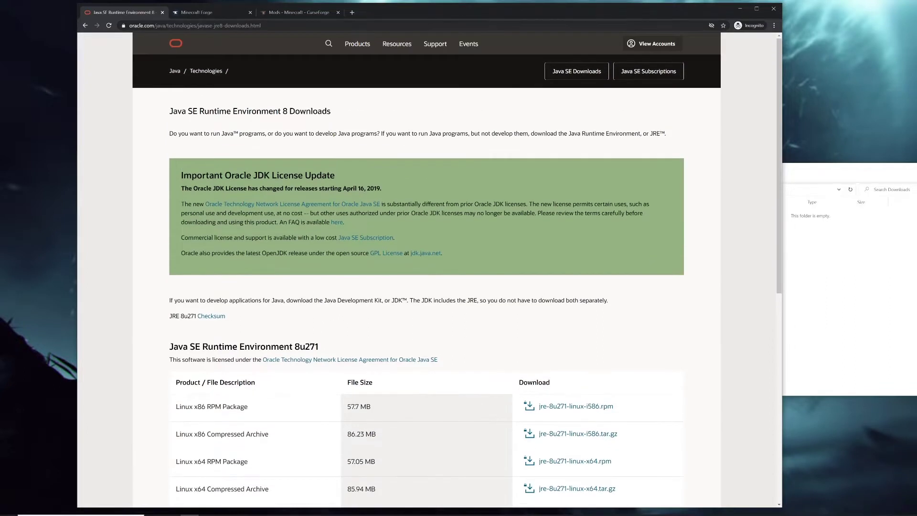
# Step: Copy the web address of the Java SE Runtime Environment 8 downloads page
pyautogui.click(179, 29)
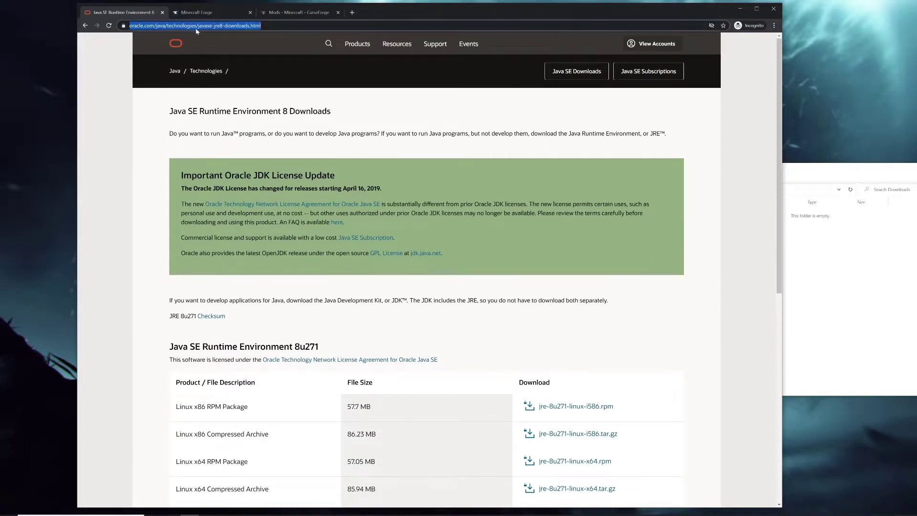
pyautogui.hotkey('ctrl', 'c')
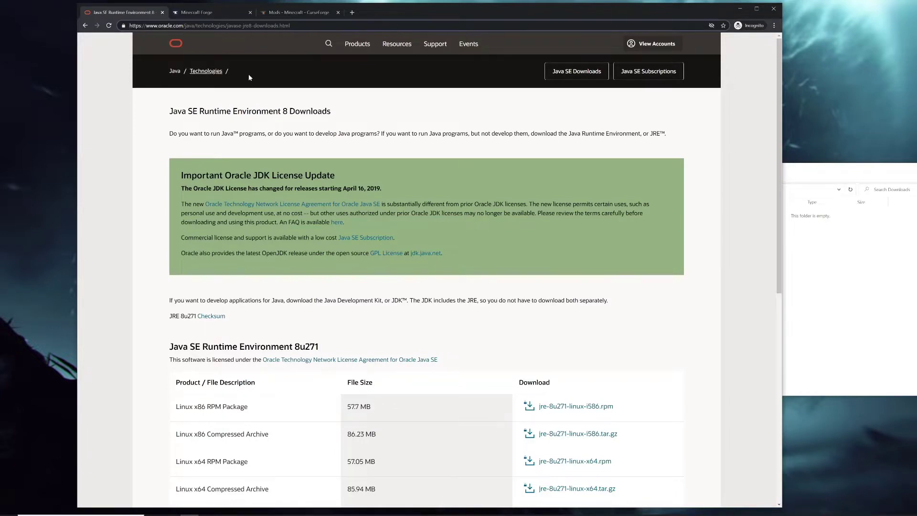
pyautogui.click(187, 253)
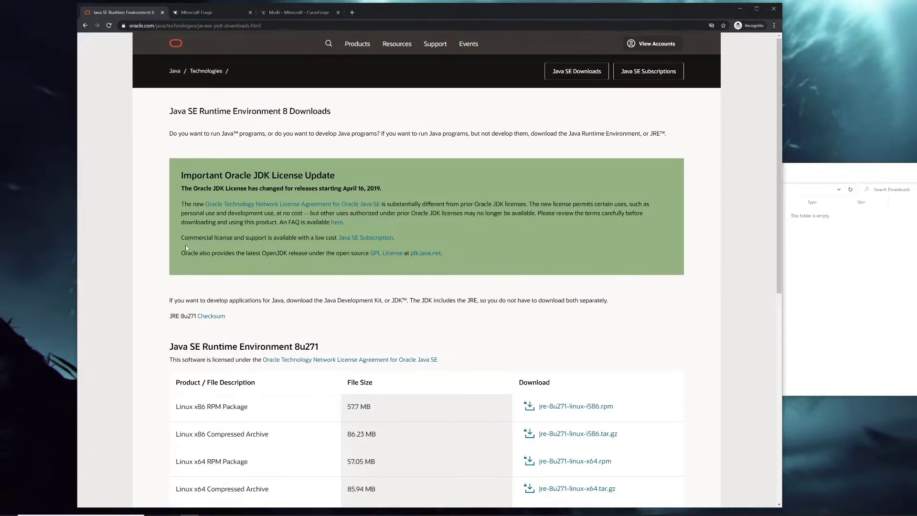
pyautogui.scroll(-3, 374, 232)
pyautogui.scroll(2, 440, 235)
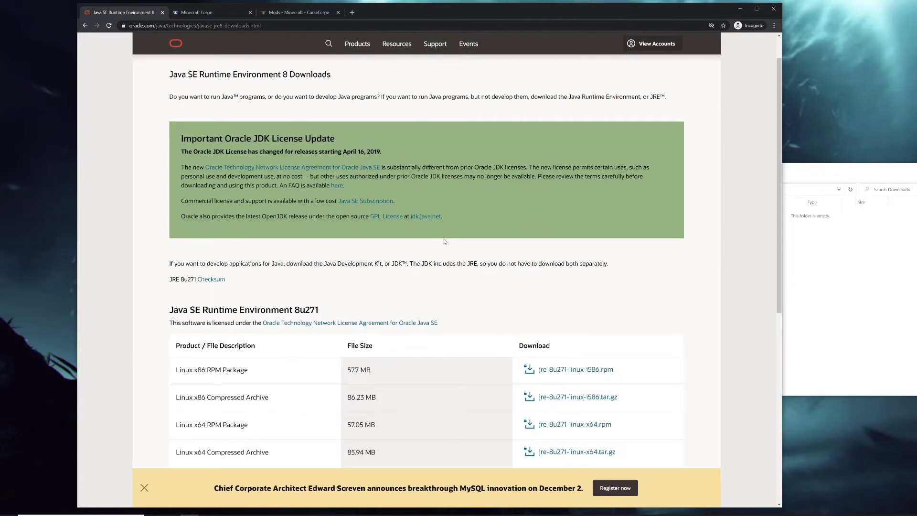
pyautogui.scroll(1, 447, 240)
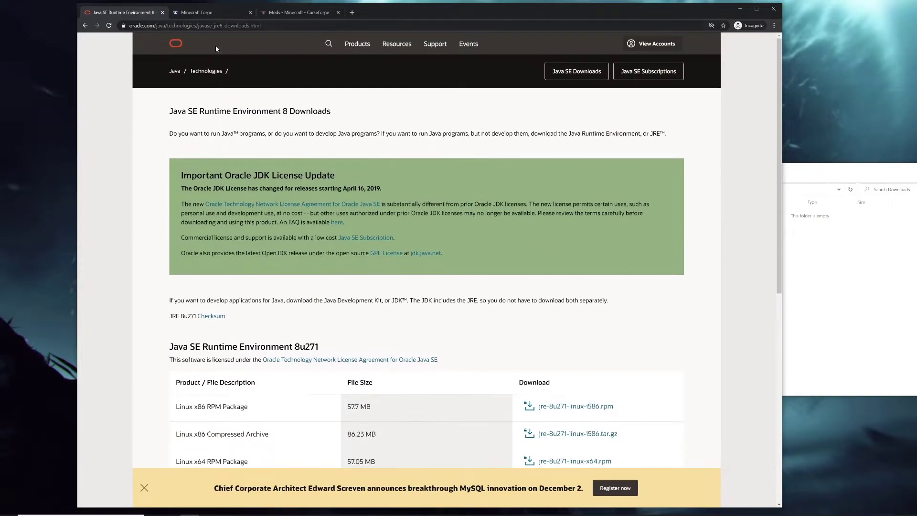
# Step: Request the Windows x64 installer jre-8u271-windows-x64.exe and accept the Oracle license agreement to proceed with its download
pyautogui.scroll(-4, 356, 271)
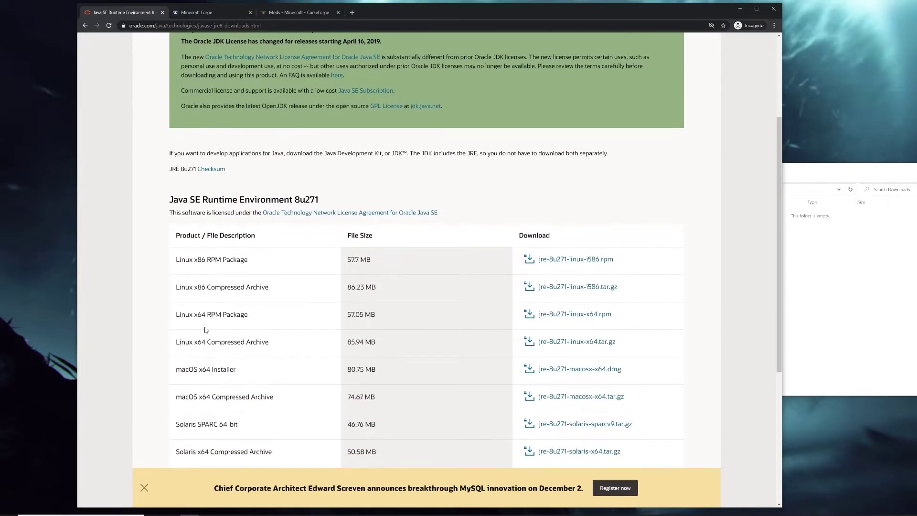
pyautogui.scroll(-3, 212, 354)
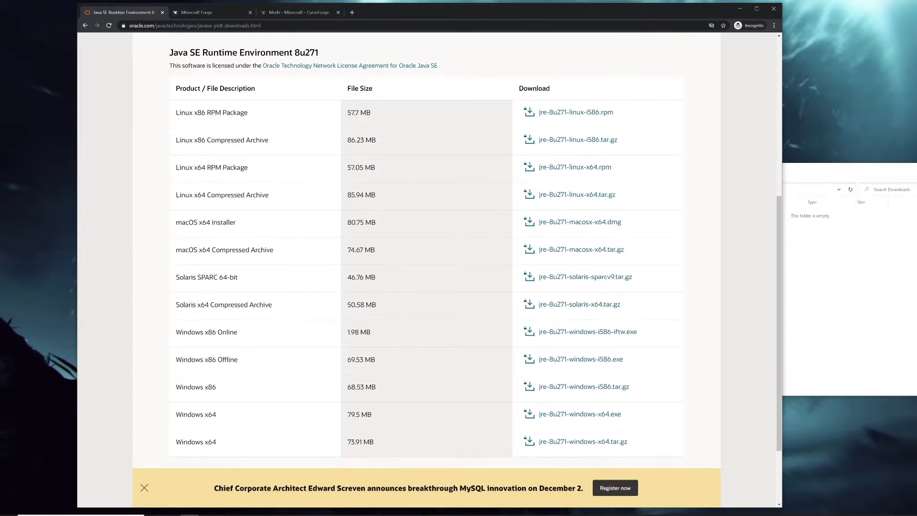
pyautogui.scroll(-1, 213, 413)
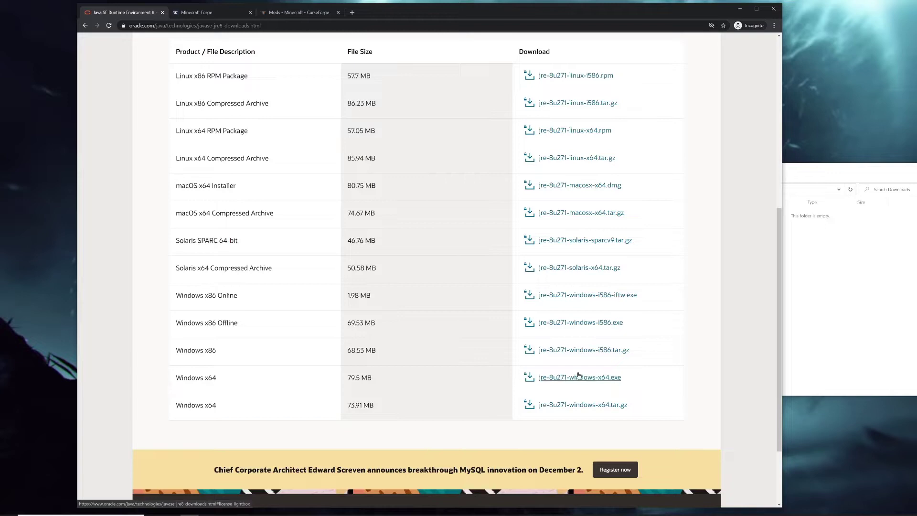
pyautogui.click(605, 378)
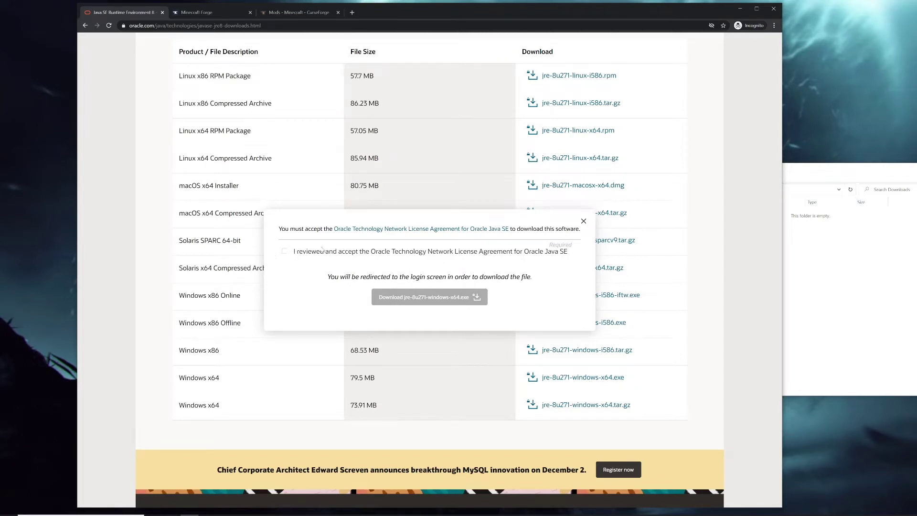
pyautogui.click(284, 252)
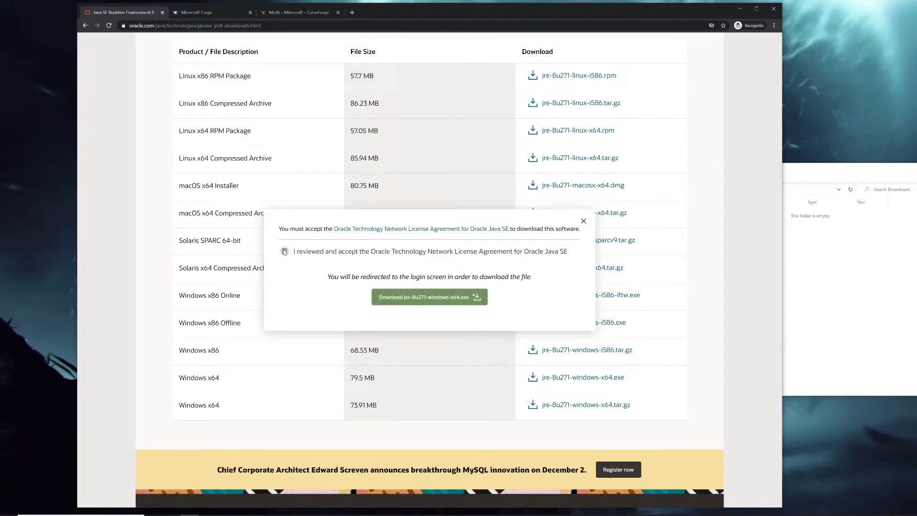
pyautogui.click(431, 296)
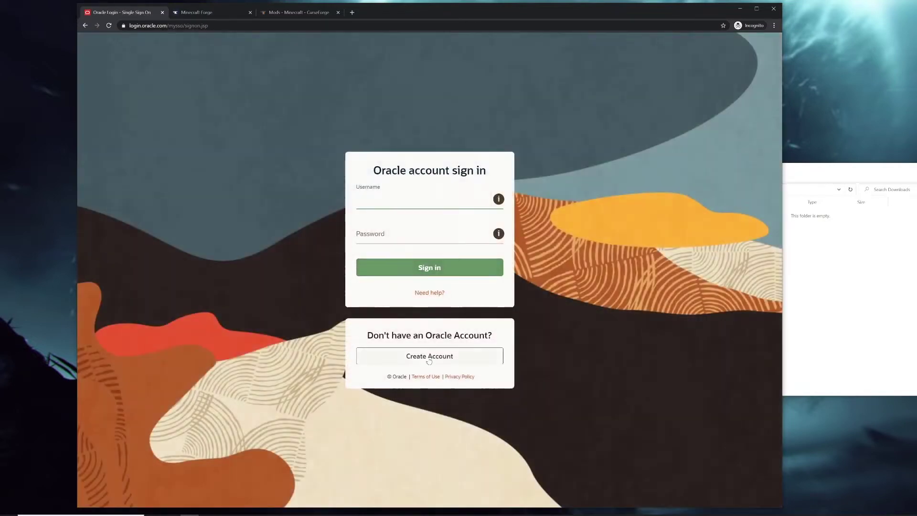
# Step: Return from the Oracle sign-in page to the Java downloads page and close that page
pyautogui.hotkey('alt', 'Left')
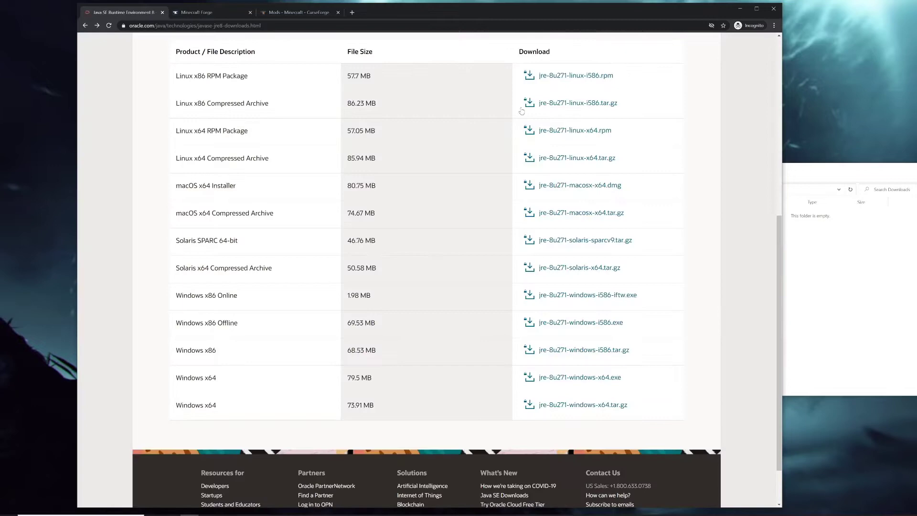
pyautogui.scroll(3, 467, 363)
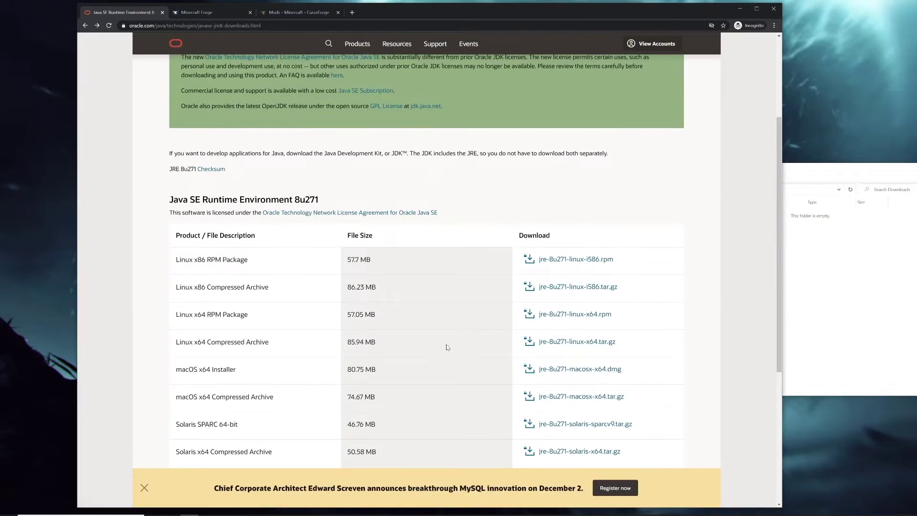
pyautogui.scroll(4, 437, 347)
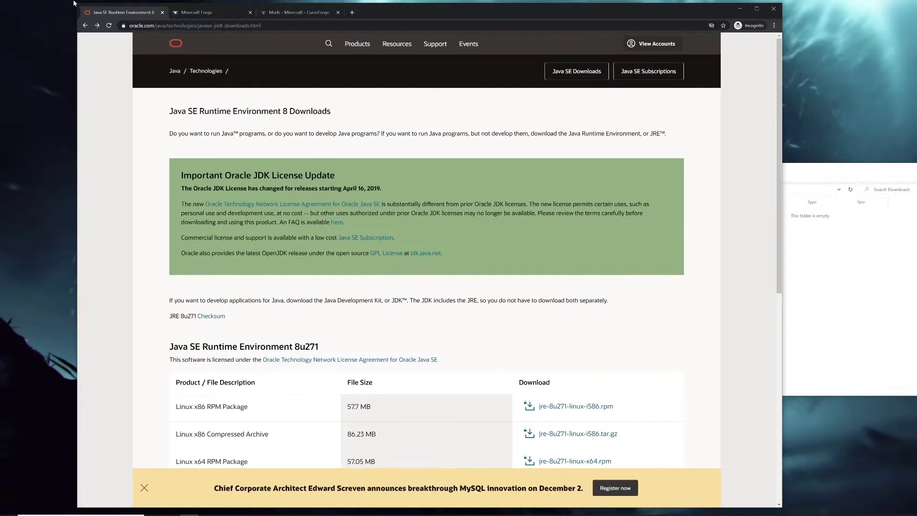
pyautogui.click(163, 13)
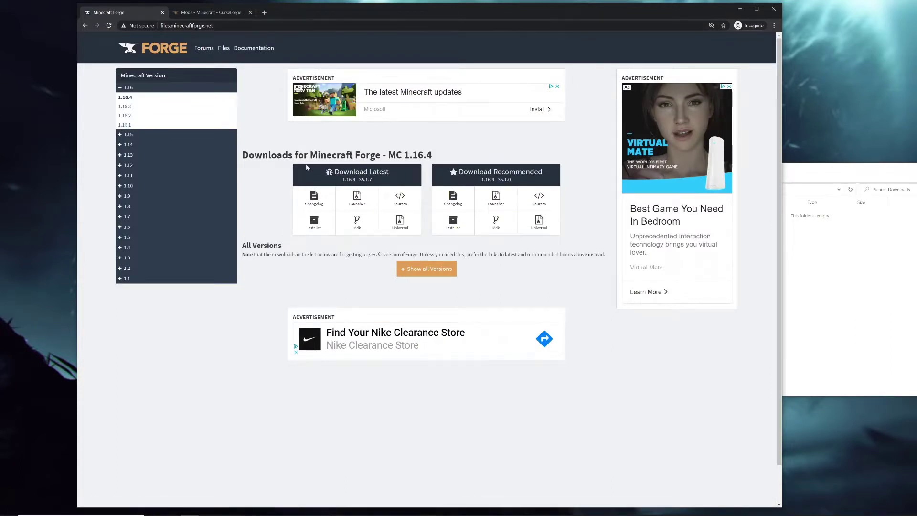
# Step: View the Forge downloads for Minecraft 1.12.2 and return to the downloads for 1.16.4
pyautogui.moveTo(276, 155)
pyautogui.mouseDown()
pyautogui.moveTo(478, 261)
pyautogui.moveTo(287, 155)
pyautogui.mouseUp()
pyautogui.click(125, 166)
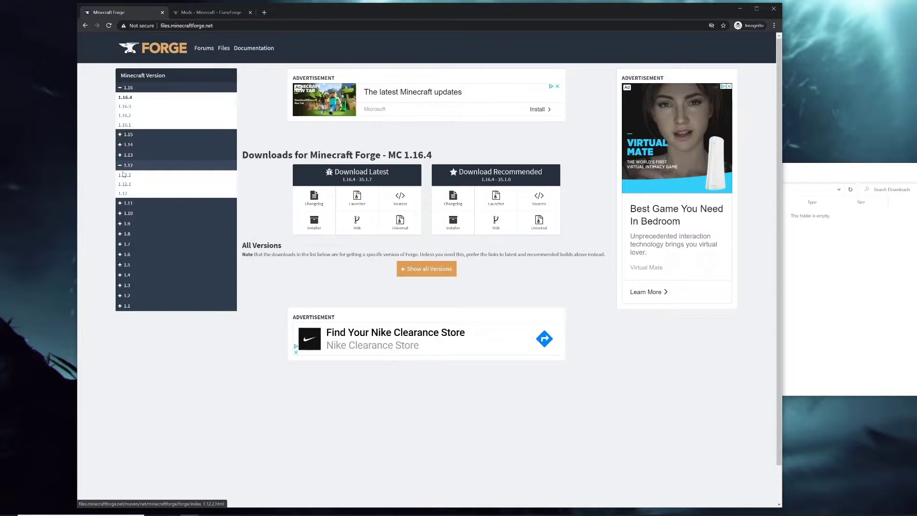
pyautogui.click(126, 176)
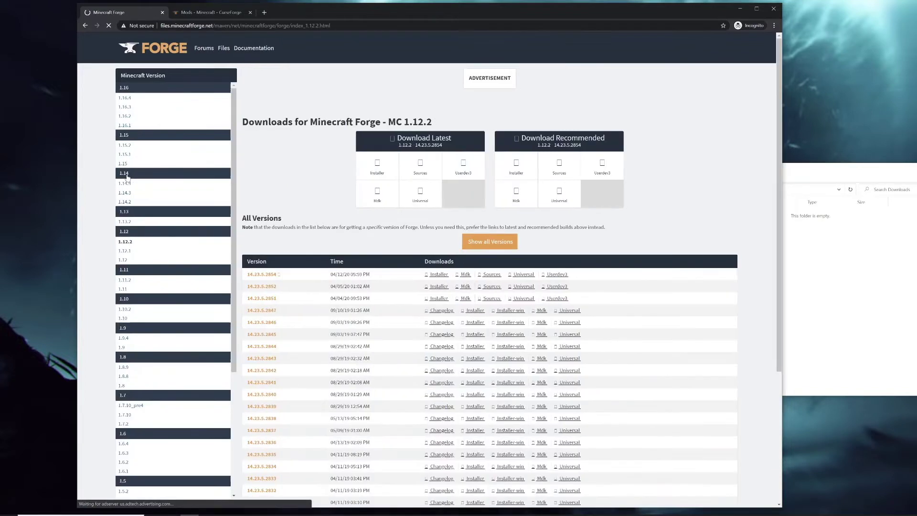
pyautogui.click(124, 98)
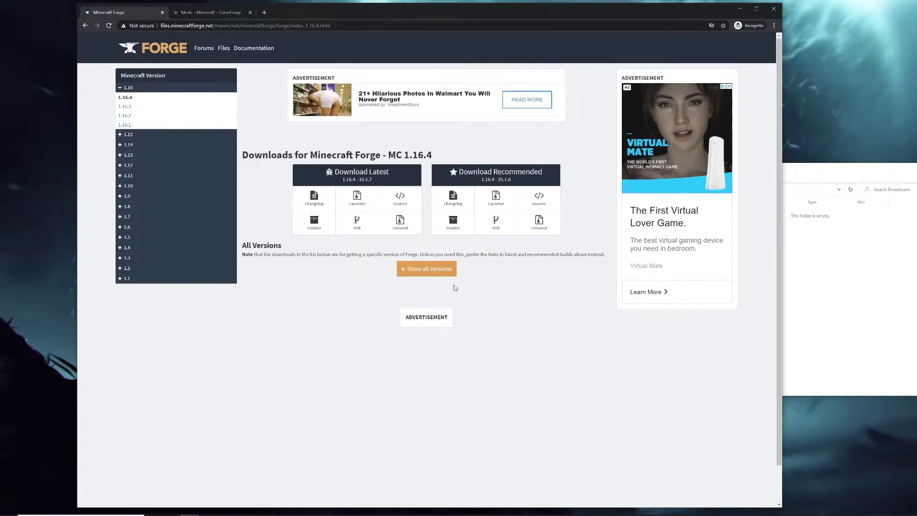
# Step: Show all Forge versions for Minecraft 1.16.4 and download the installer for version 35.1.0
pyautogui.click(446, 269)
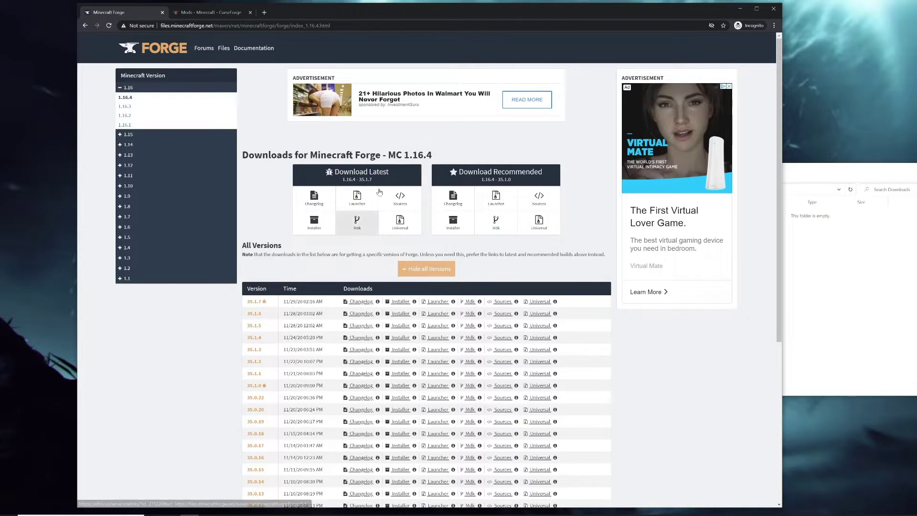
pyautogui.scroll(-1, 296, 271)
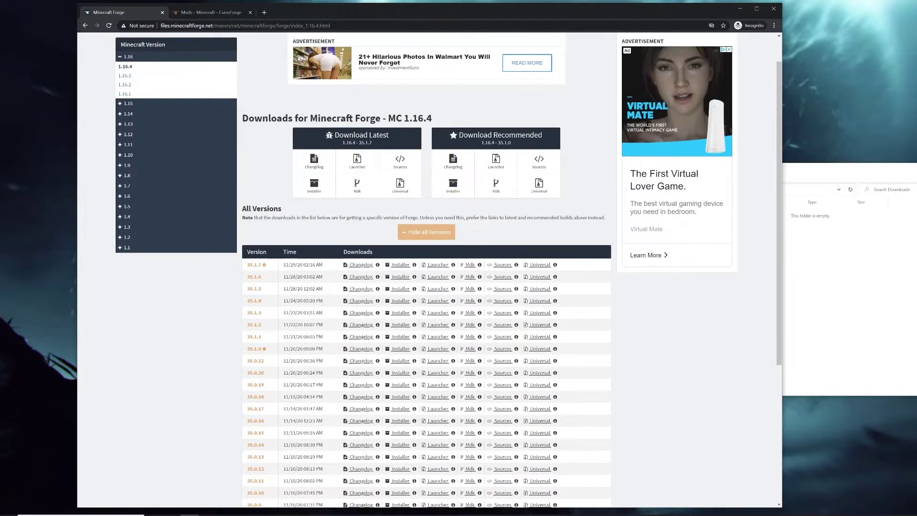
pyautogui.moveTo(259, 349); pyautogui.dragTo(268, 353)
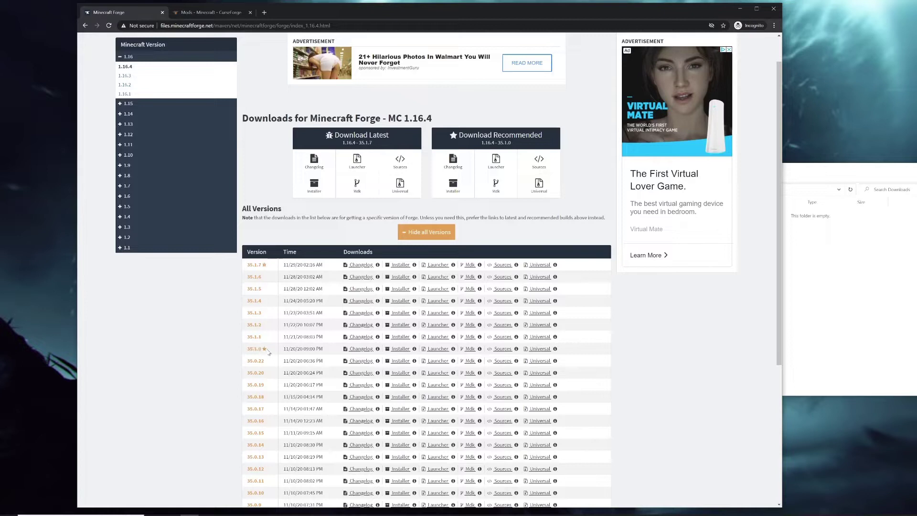
pyautogui.moveTo(414, 352)
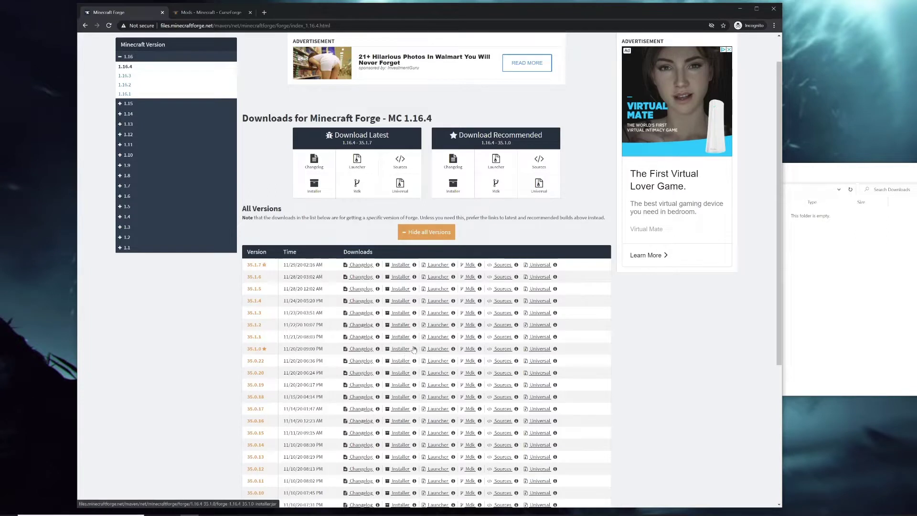
pyautogui.click(415, 352)
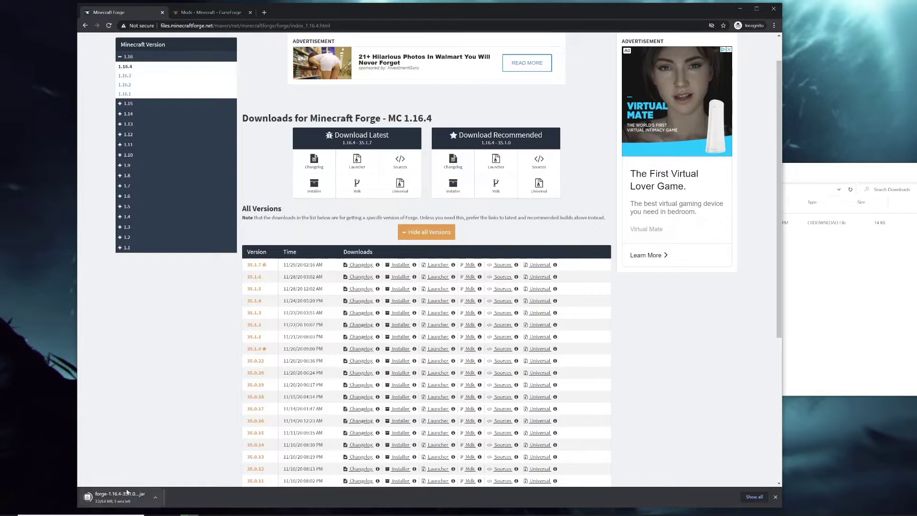
# Step: Show the Forge installer download in its folder and choose to keep the flagged .jar file
pyautogui.click(156, 497)
pyautogui.click(173, 473)
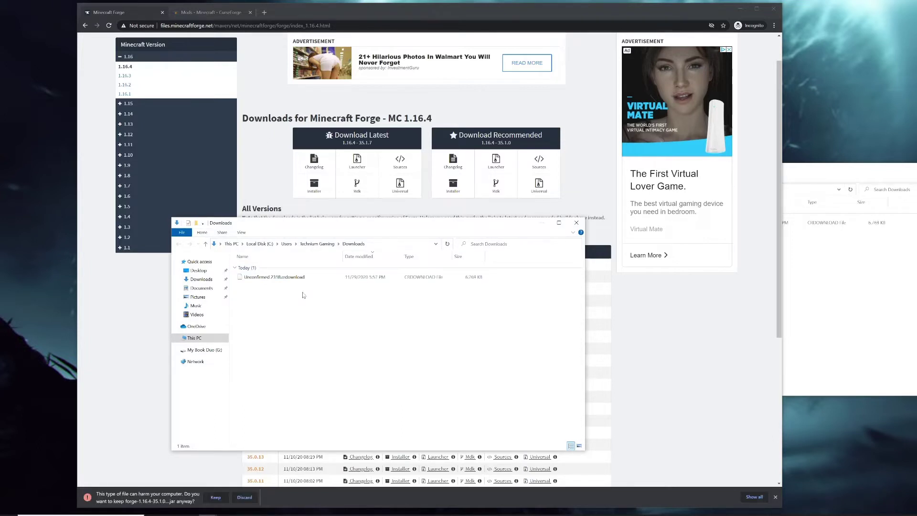
pyautogui.click(216, 497)
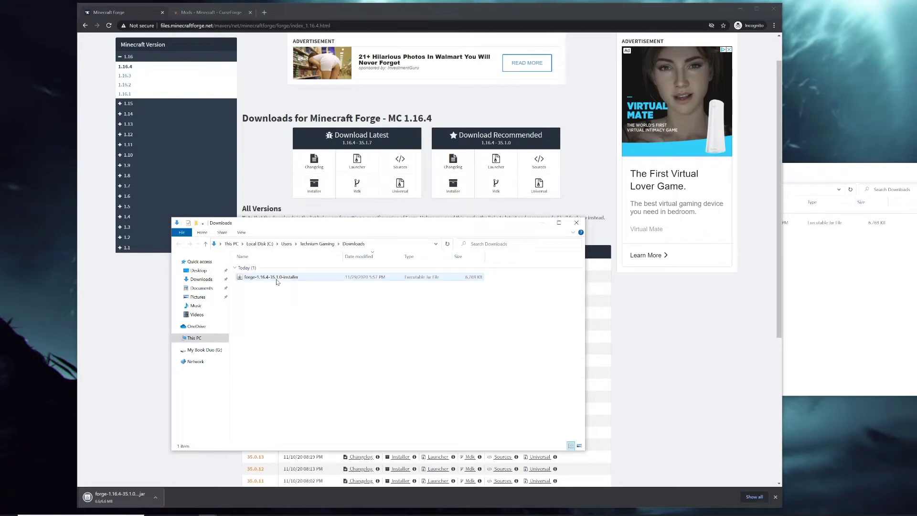
# Step: Run forge-1.16.4-35.1.0-installer, install the Forge client into the default Minecraft folder, and dismiss the completion message
pyautogui.doubleClick(271, 277)
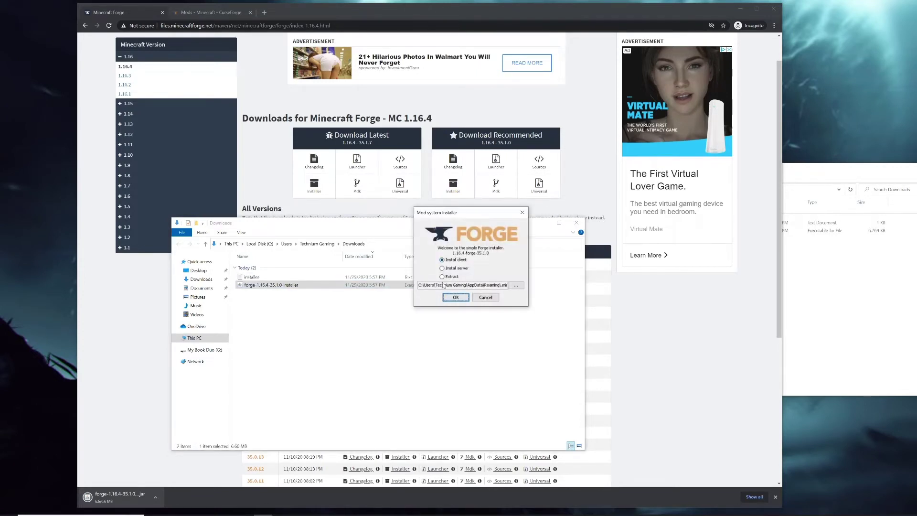
pyautogui.click(451, 260)
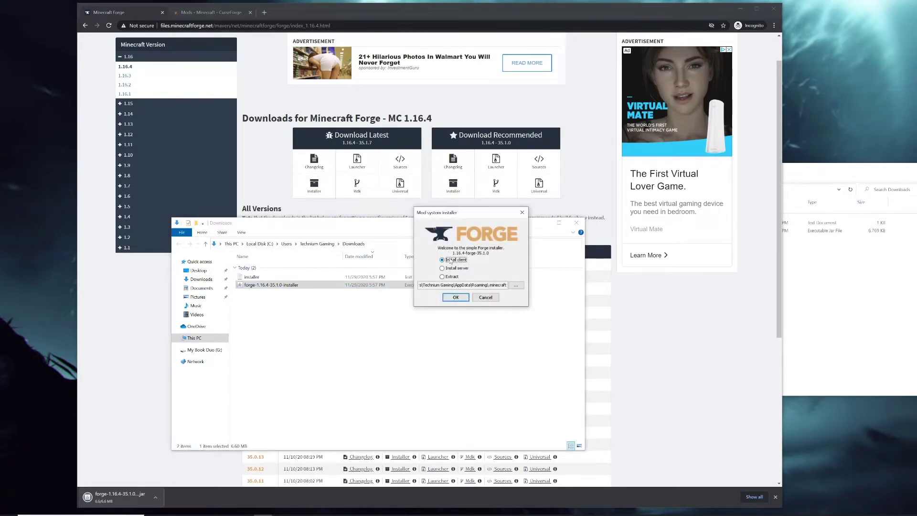
pyautogui.click(456, 297)
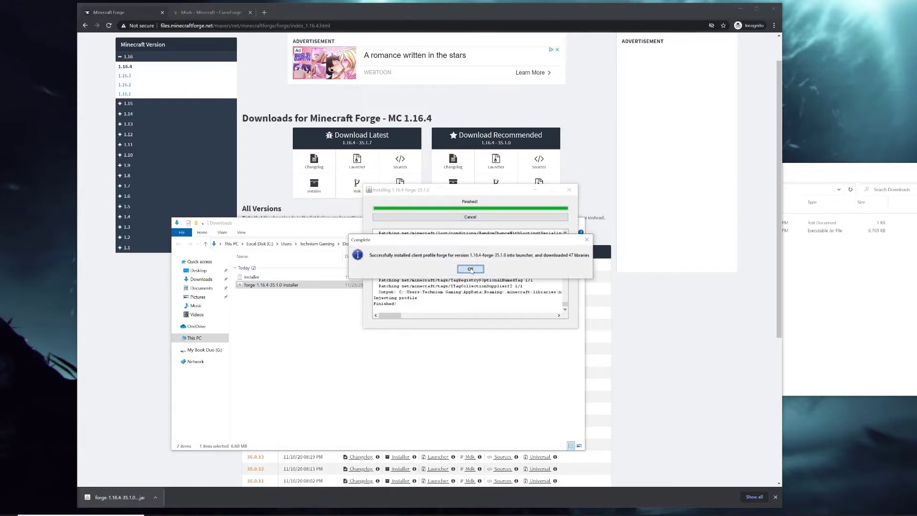
pyautogui.click(471, 269)
pyautogui.click(327, 344)
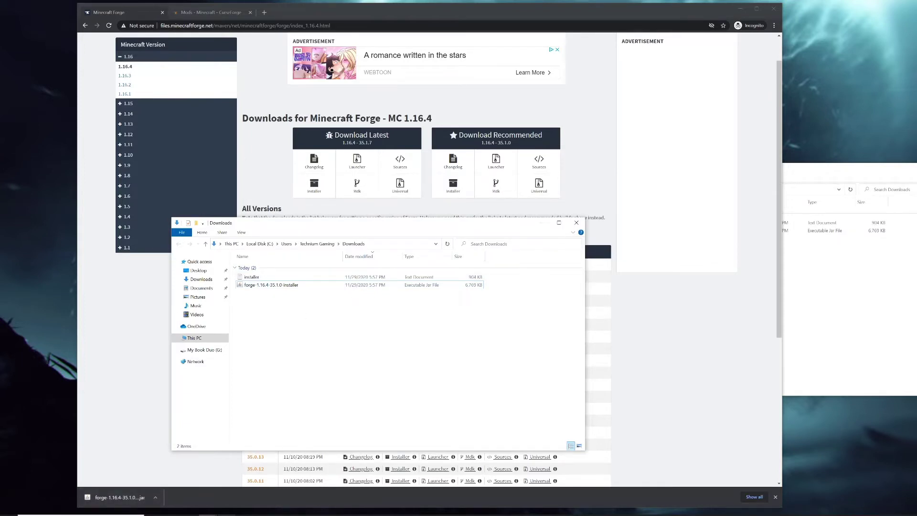
# Step: Switch to the Minecraft Launcher and select the forge 1.16.4-forge-35.1.0 installation as the version to play
pyautogui.click(226, 512)
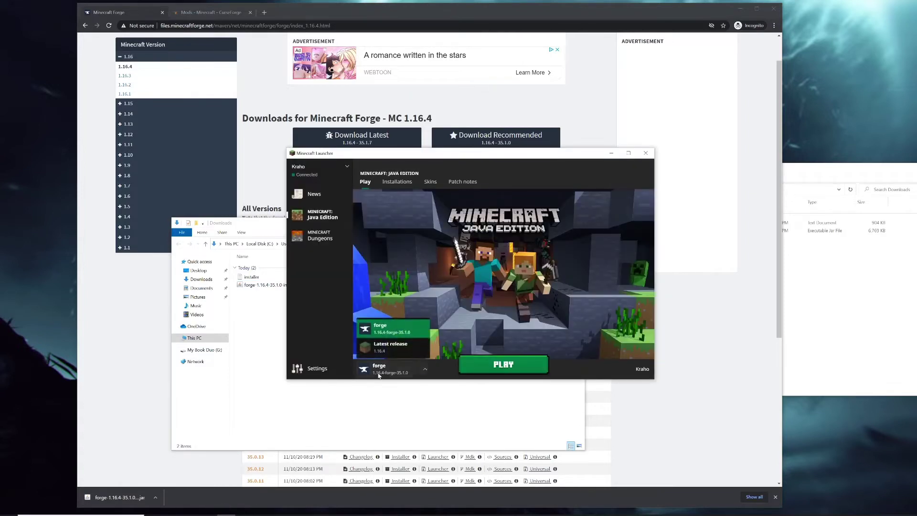
pyautogui.click(385, 349)
pyautogui.click(376, 377)
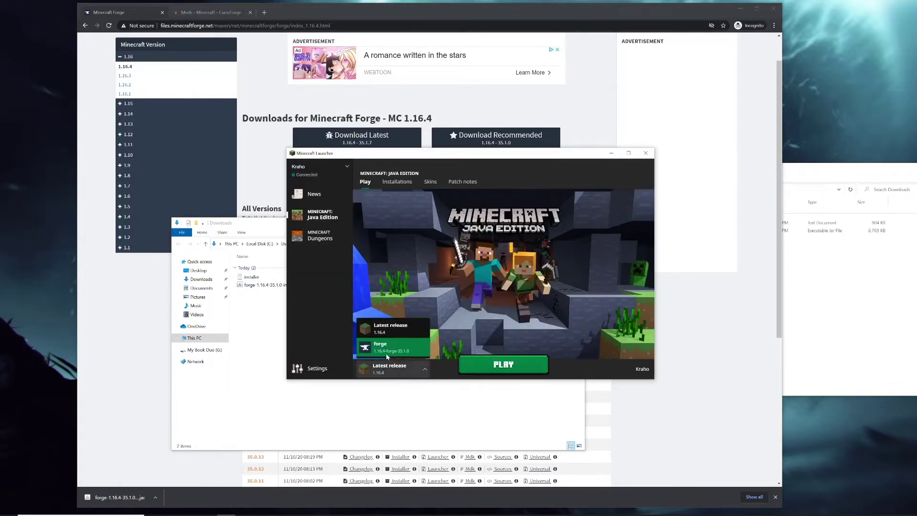
pyautogui.click(386, 353)
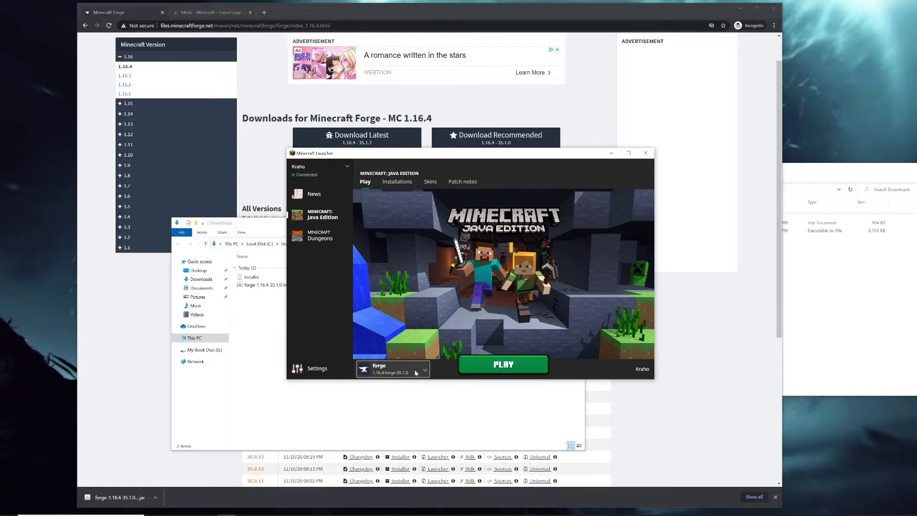
# Step: Launch Minecraft with the forge 1.16.4-forge-35.1.0 installation selected, and close the game window while it loads
pyautogui.click(394, 368)
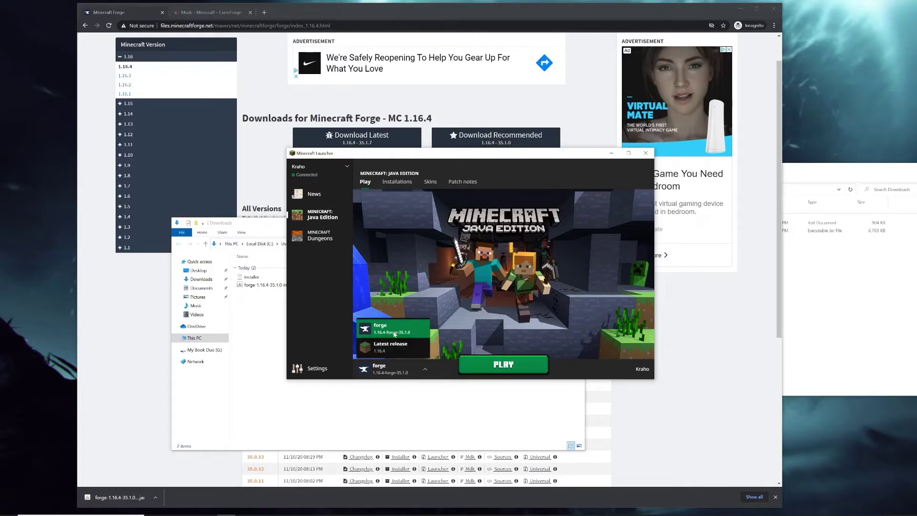
pyautogui.click(395, 334)
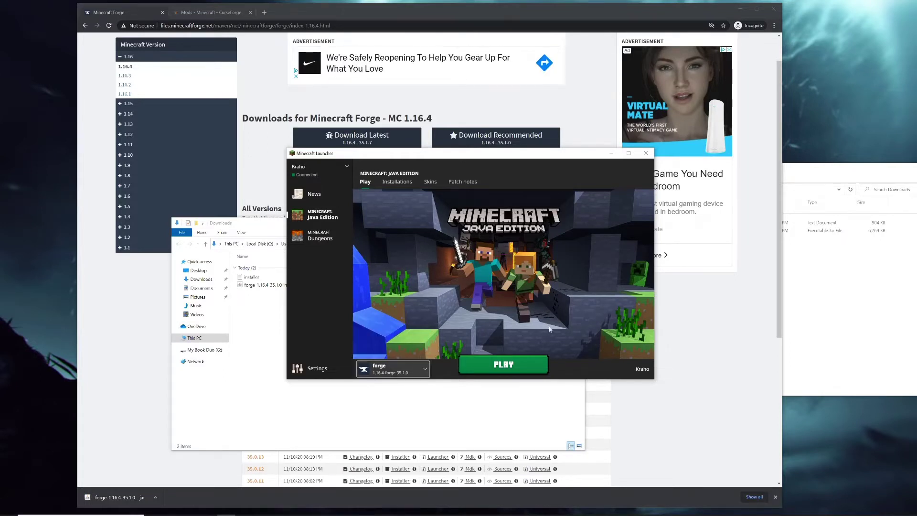
pyautogui.click(487, 371)
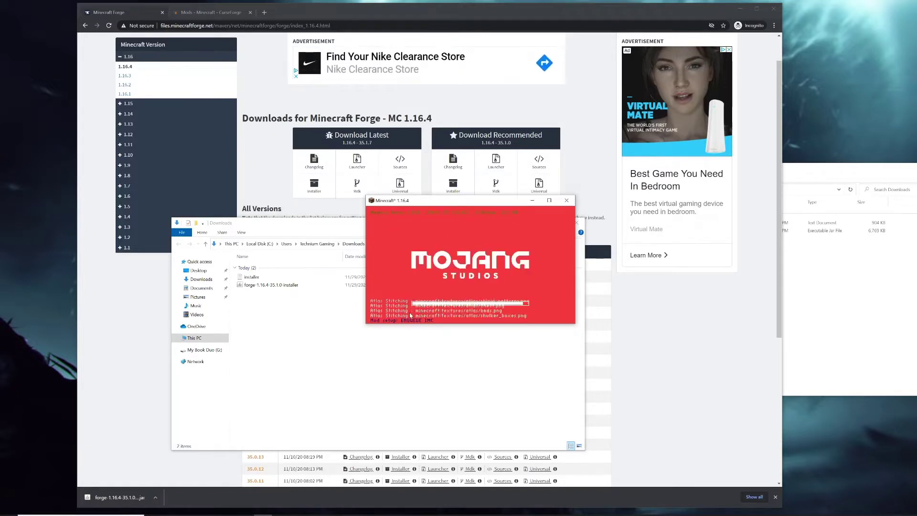
pyautogui.click(569, 203)
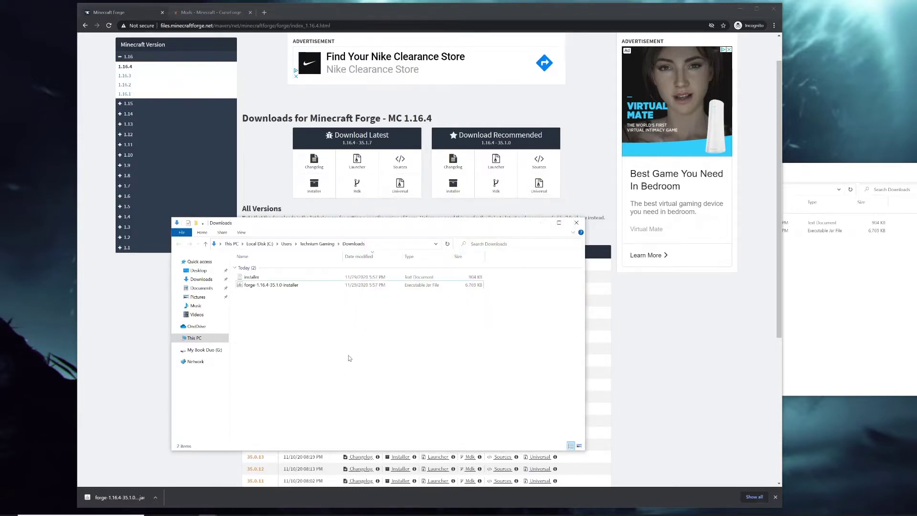
# Step: Switch to the browser and close the Minecraft Forge page to bring up the CurseForge Minecraft mods page
pyautogui.click(198, 113)
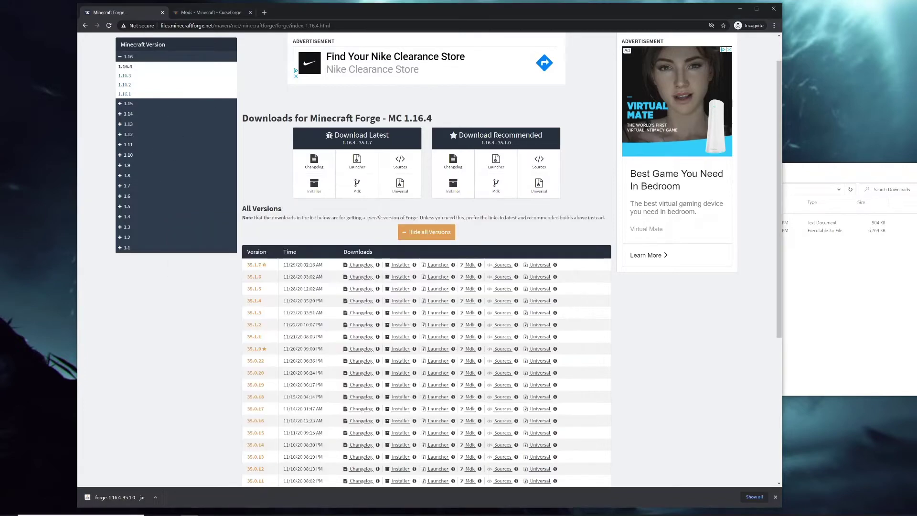
pyautogui.click(163, 13)
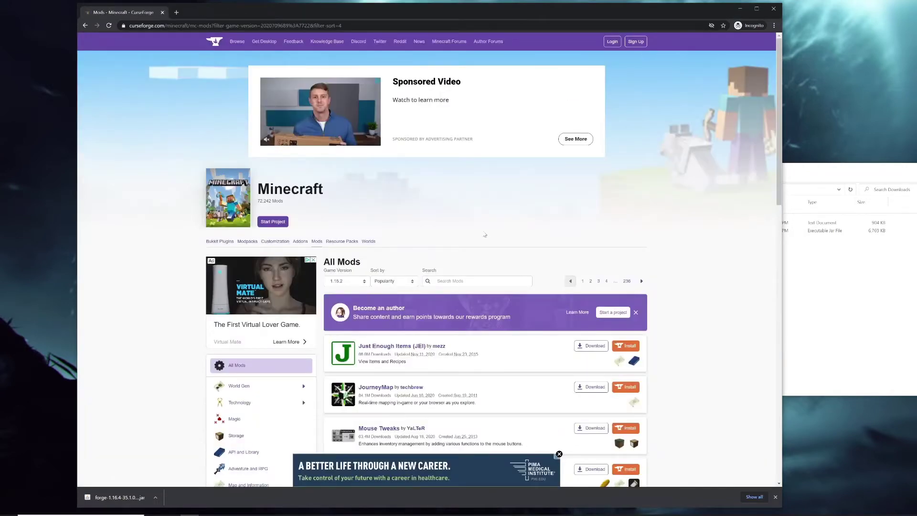
pyautogui.click(162, 26)
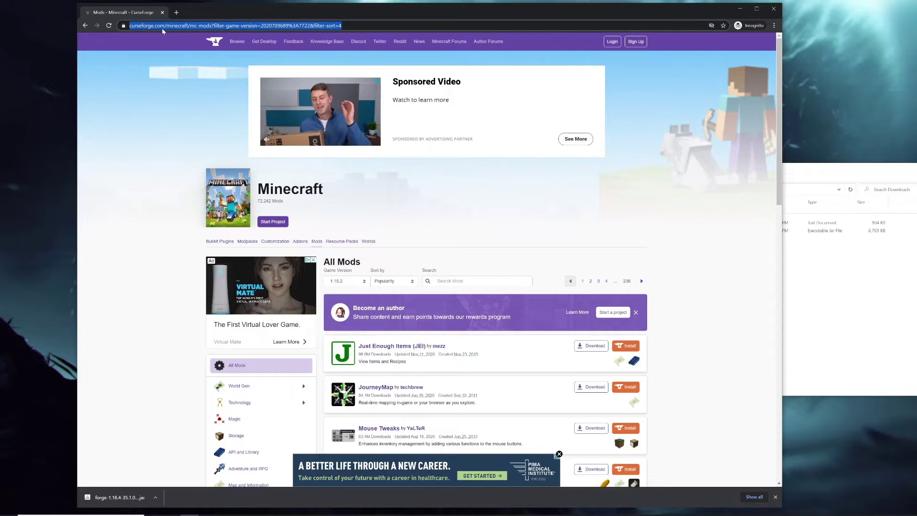
pyautogui.click(371, 205)
# Step: Look over the CurseForge mod list, its entries, its version and sorting filters, and the page address
pyautogui.scroll(-1, 444, 310)
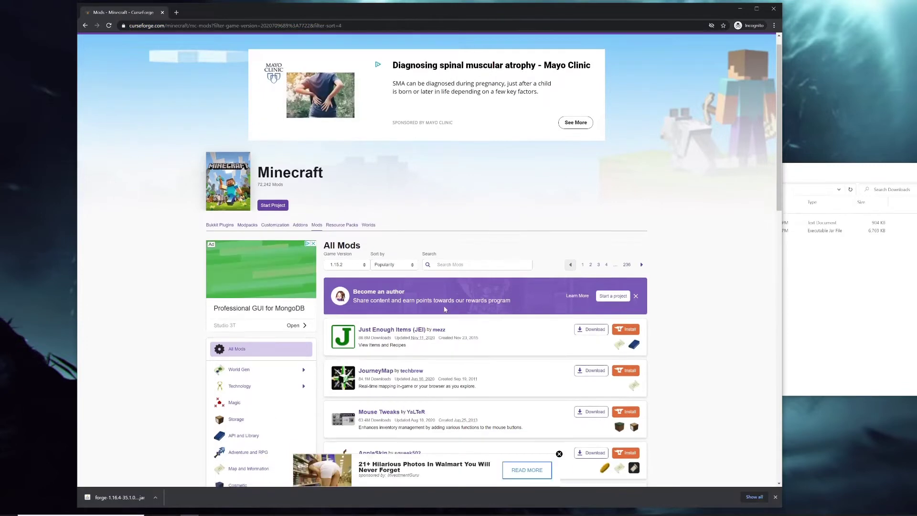
pyautogui.scroll(-2, 445, 310)
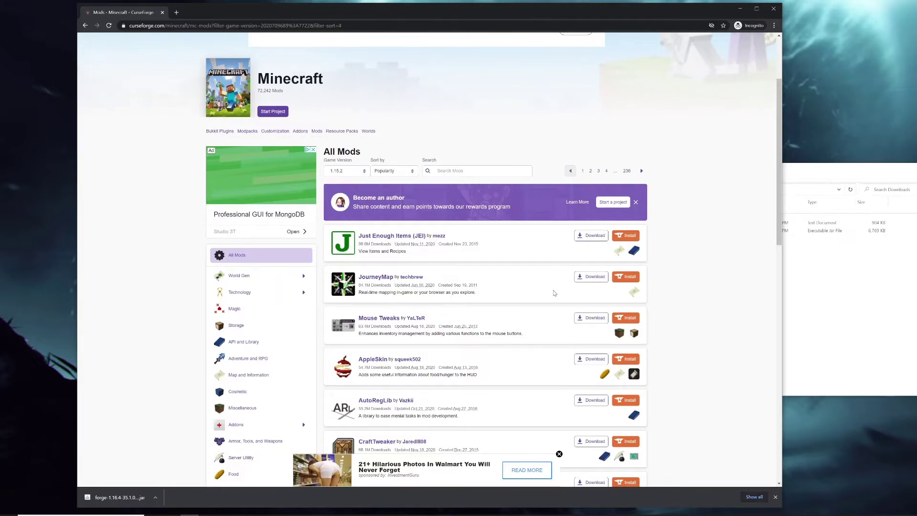
pyautogui.moveTo(466, 285)
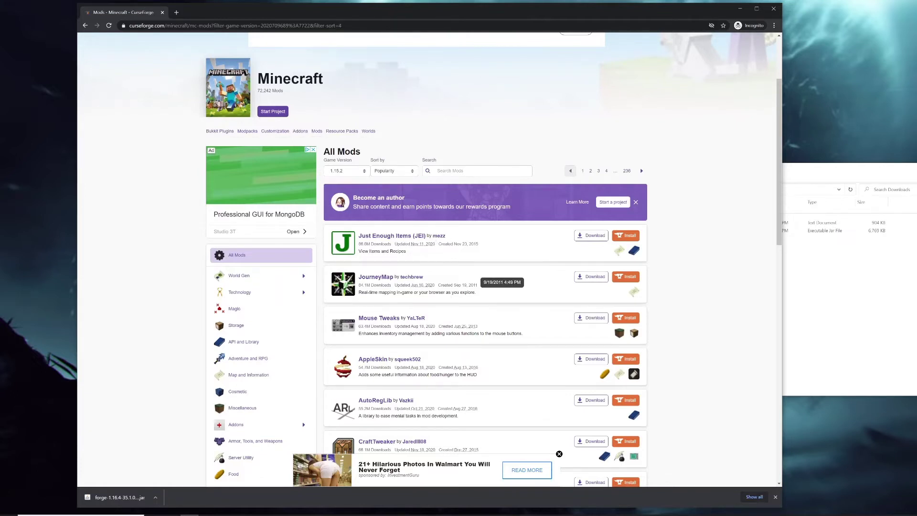
pyautogui.scroll(-2, 479, 303)
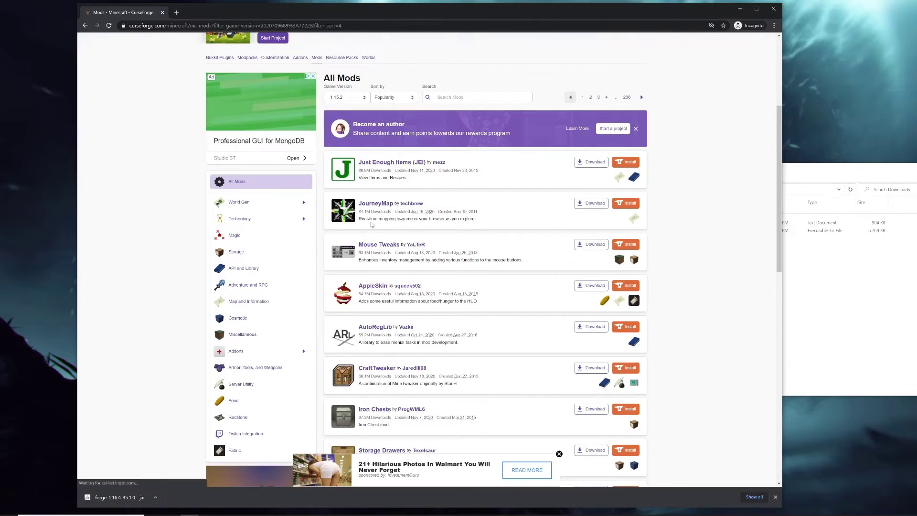
pyautogui.scroll(2, 328, 165)
pyautogui.scroll(2, 327, 165)
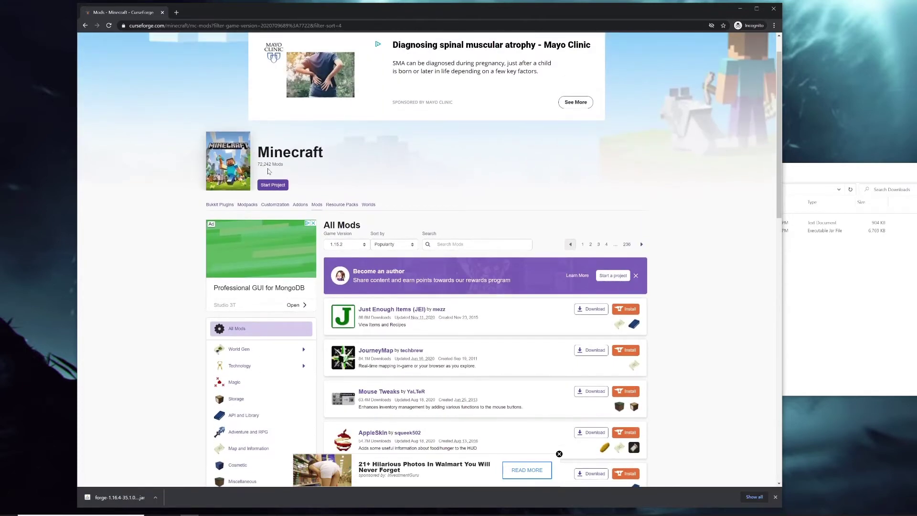
pyautogui.scroll(1, 269, 171)
pyautogui.click(178, 26)
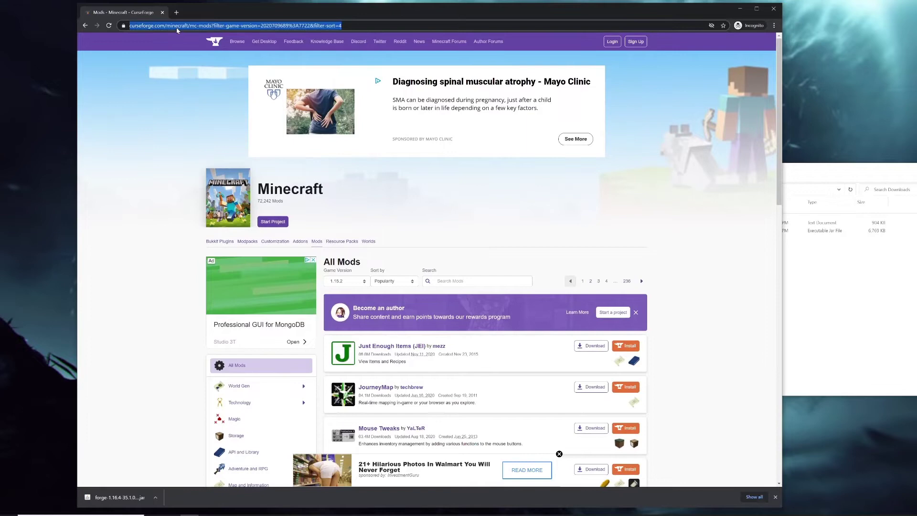
pyautogui.click(133, 137)
# Step: Filter the CurseForge mod list by the game version Minecraft 1.12
pyautogui.scroll(-2, 336, 244)
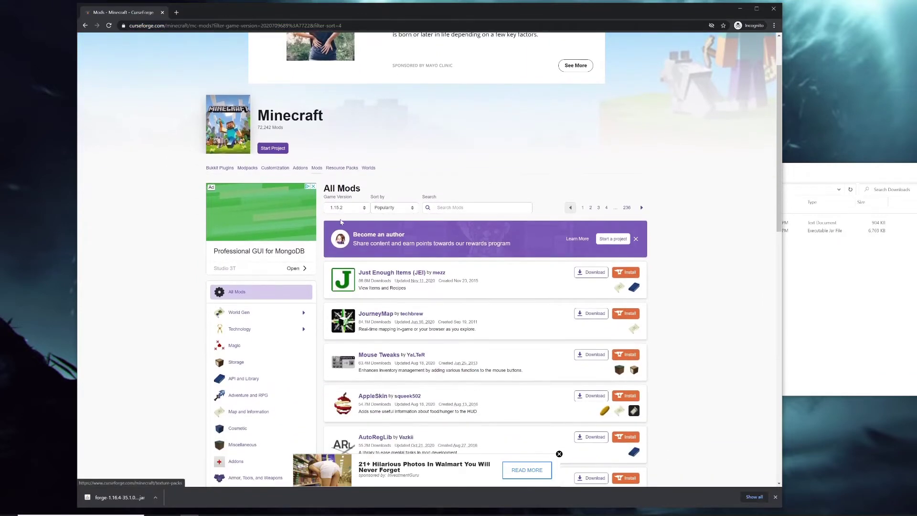
pyautogui.click(342, 208)
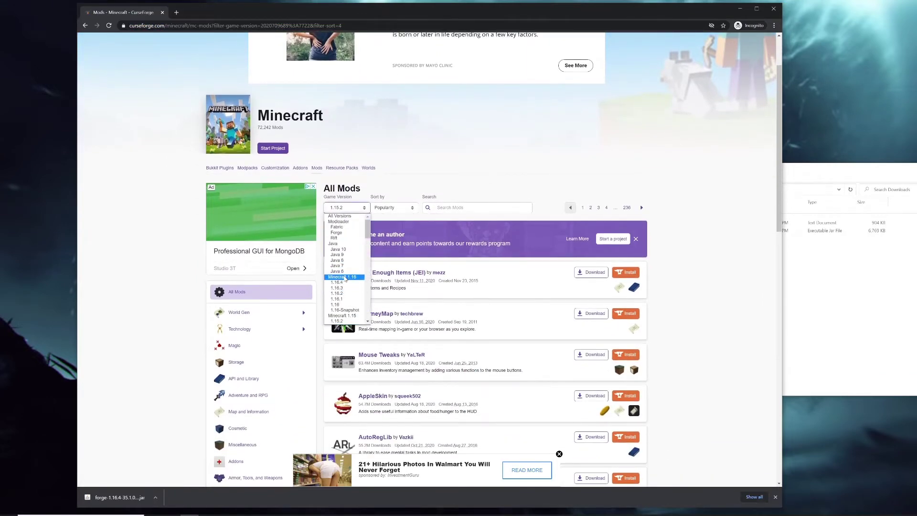
pyautogui.scroll(2, 348, 303)
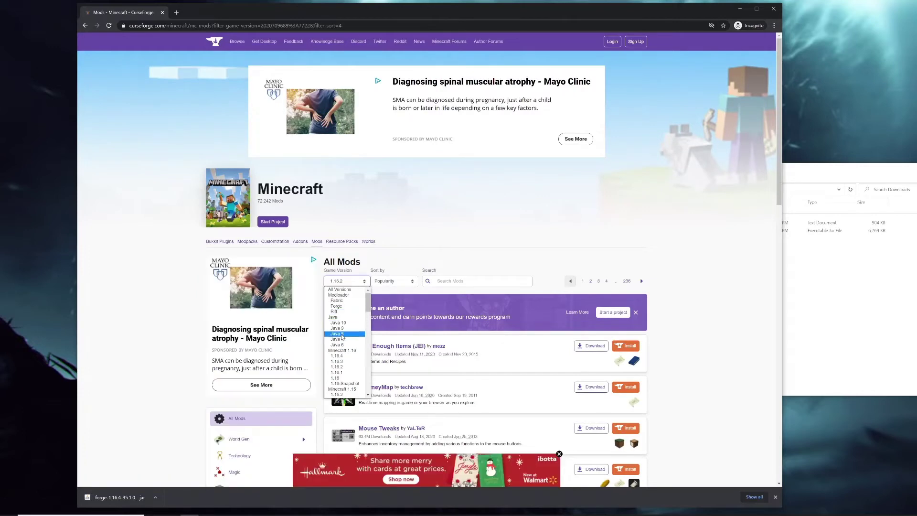
pyautogui.scroll(-4, 347, 320)
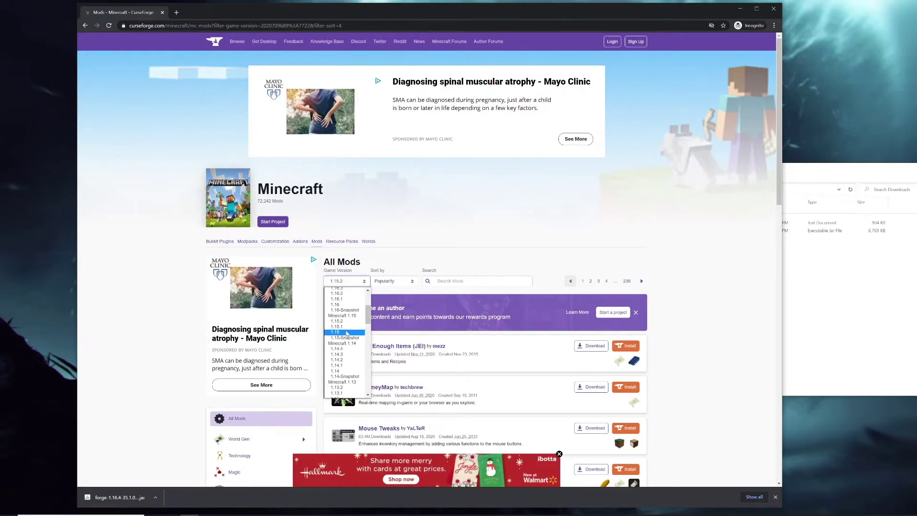
pyautogui.scroll(-3, 349, 332)
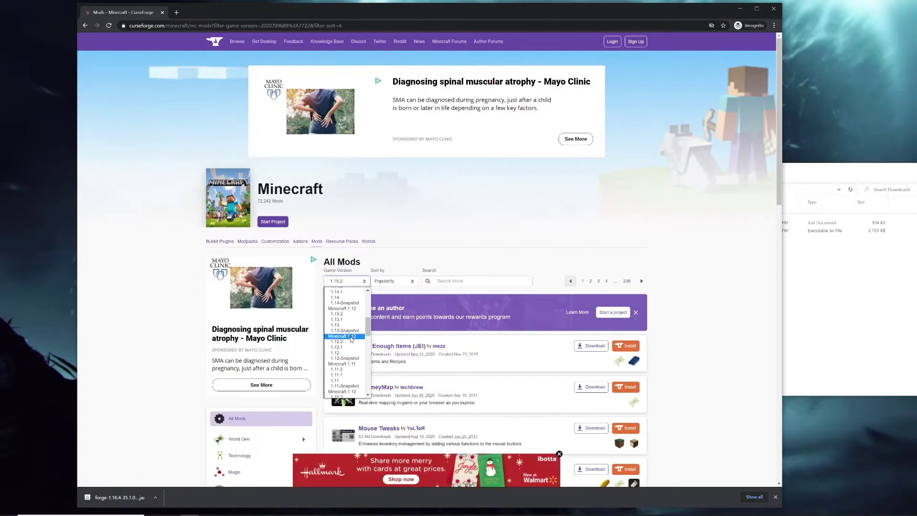
pyautogui.click(351, 337)
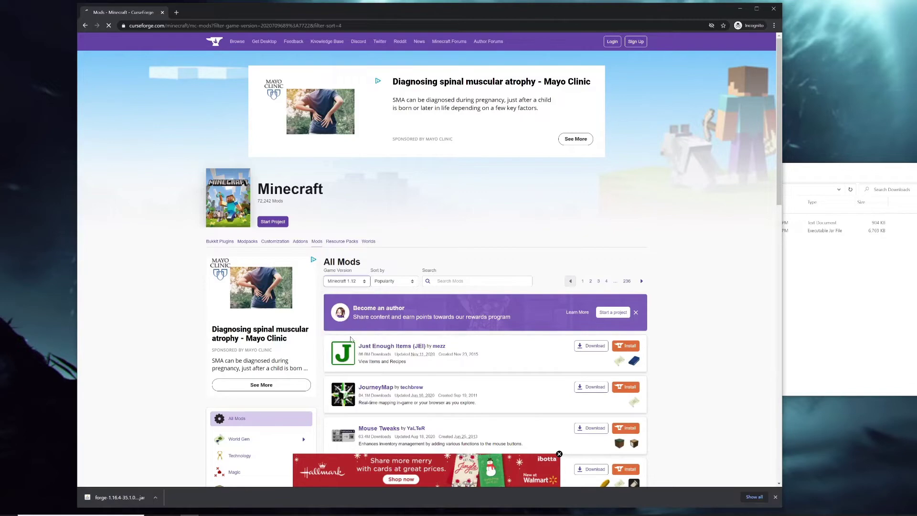
# Step: Set the mod list's game version filter to Minecraft 1.16
pyautogui.click(365, 285)
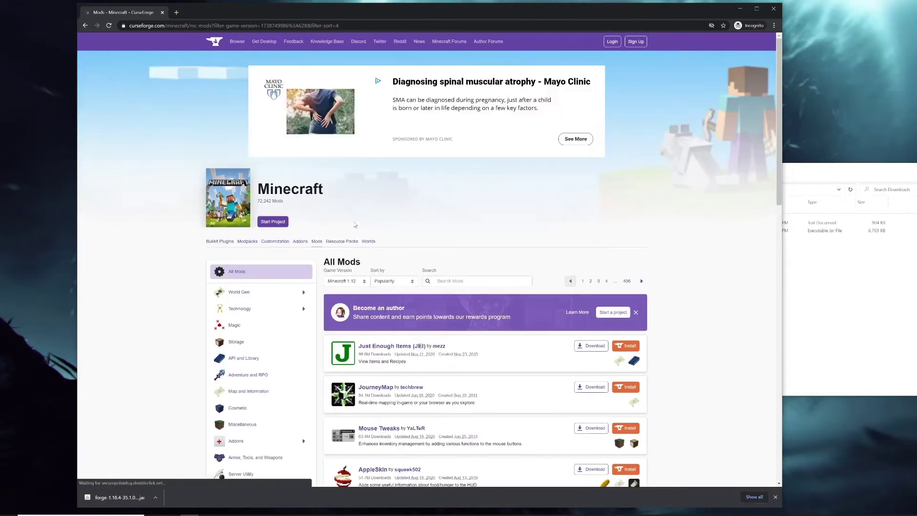
pyautogui.click(355, 285)
pyautogui.scroll(5, 353, 341)
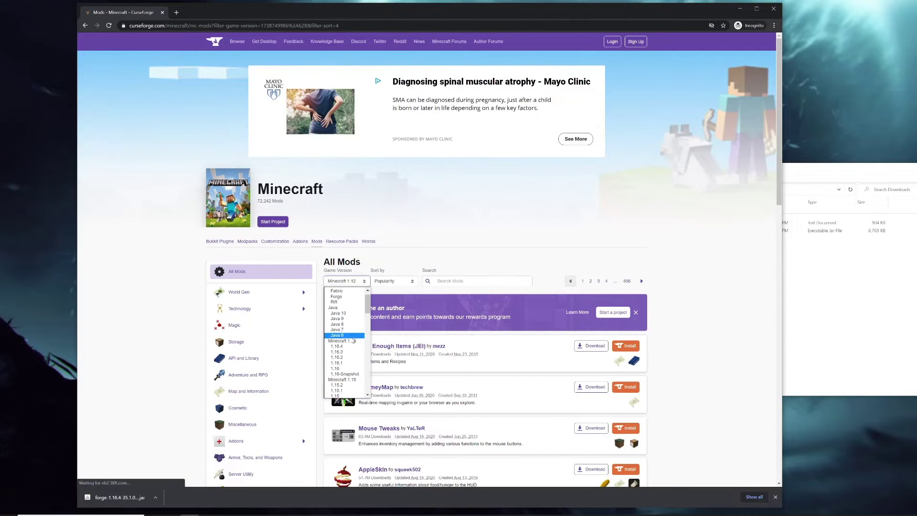
pyautogui.click(353, 340)
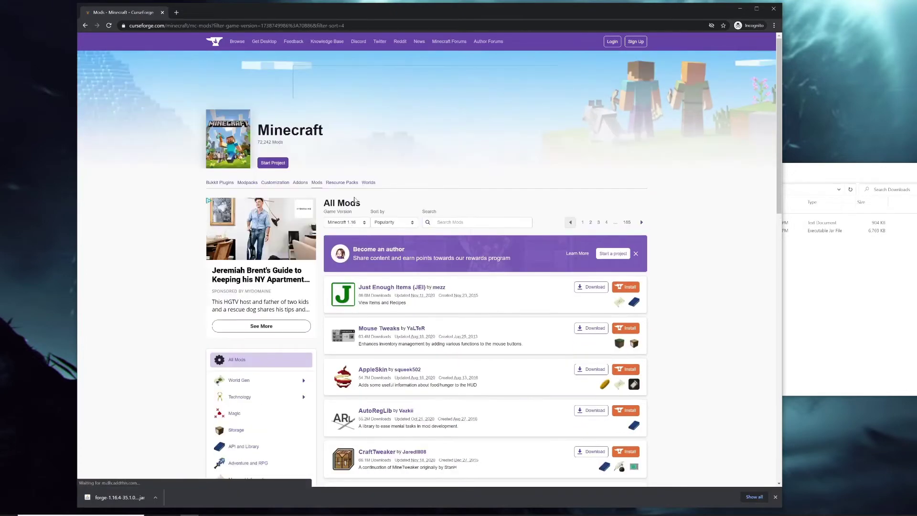
# Step: Browse the filtered mod list and open the Just Enough Items (JEI) mod page
pyautogui.scroll(-10, 354, 199)
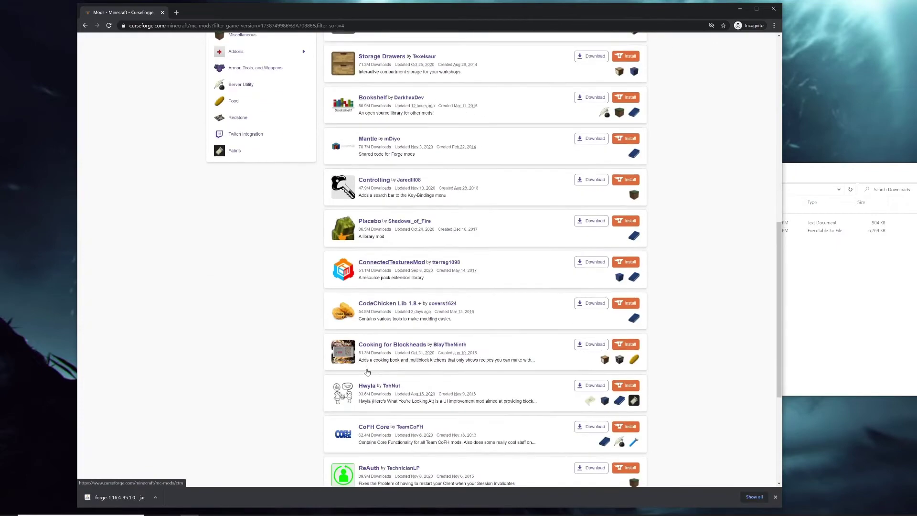
pyautogui.scroll(-3, 367, 372)
pyautogui.scroll(2, 369, 375)
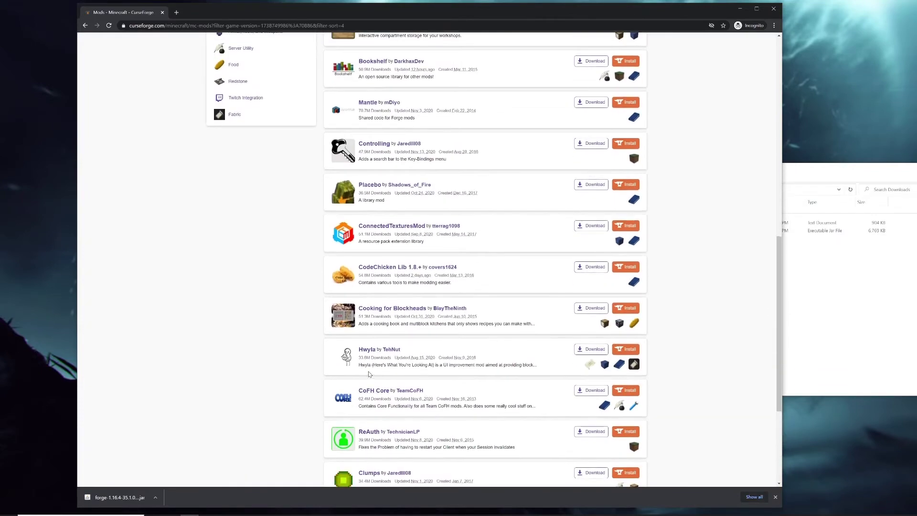
pyautogui.scroll(8, 369, 375)
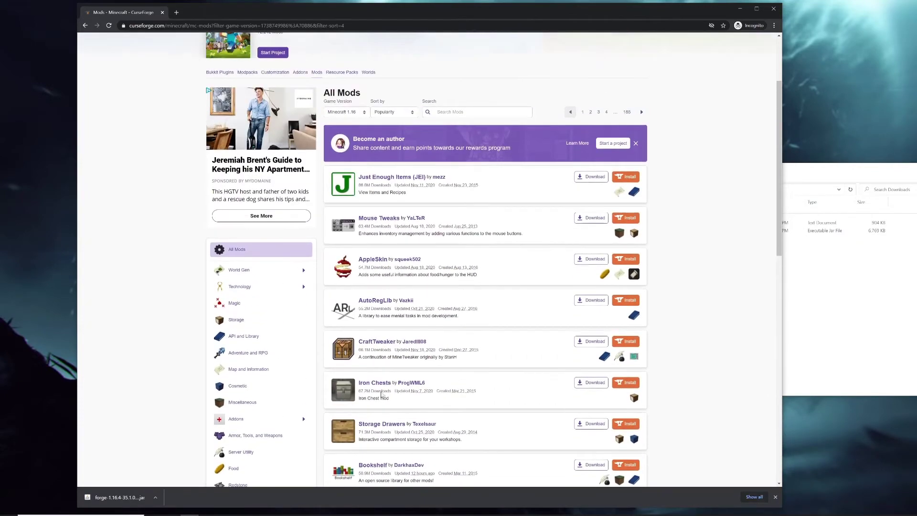
pyautogui.click(380, 180)
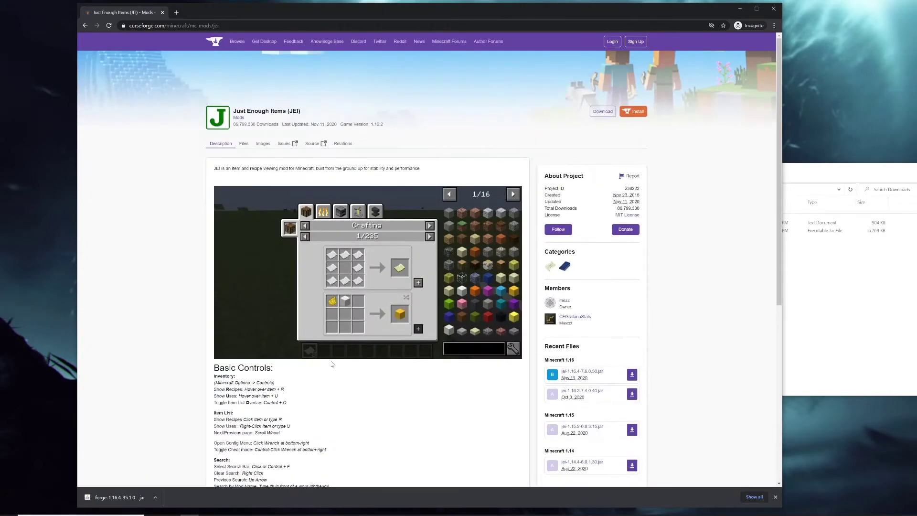
# Step: Download jei-1.16.4-7.6.0.58.jar from the Minecraft 1.16 recent files, keep the flagged file, and select it in the Downloads folder
pyautogui.scroll(-2, 430, 282)
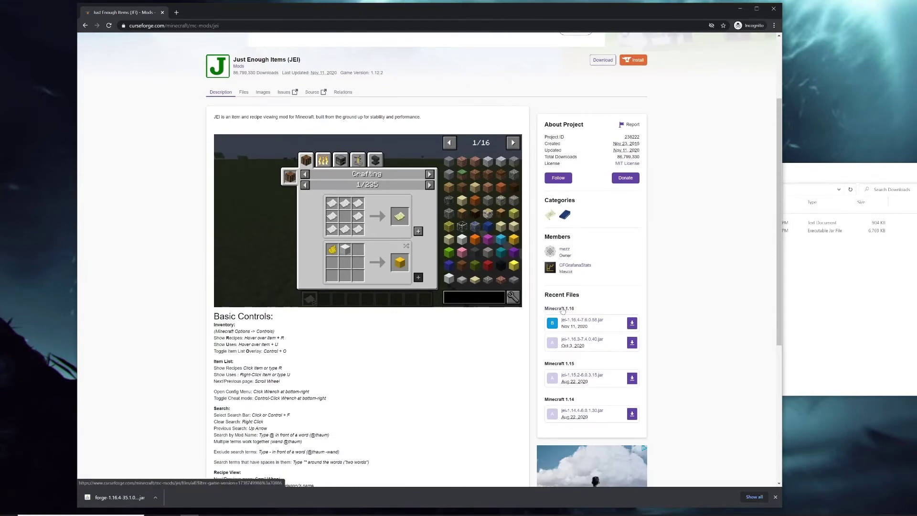
pyautogui.moveTo(565, 308); pyautogui.dragTo(583, 311)
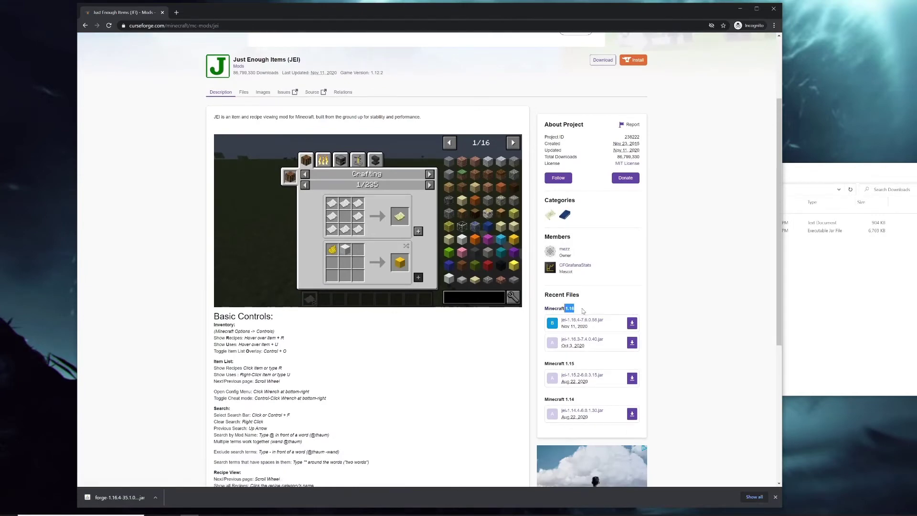
pyautogui.click(632, 323)
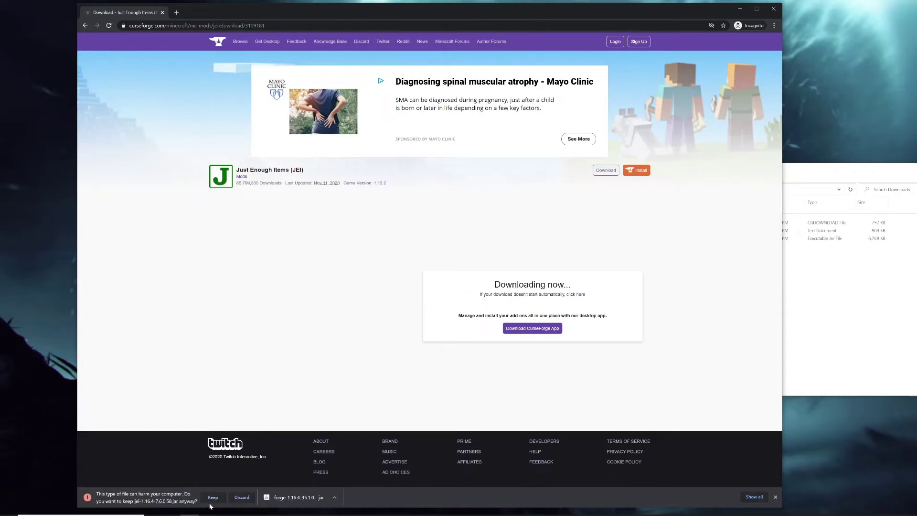
pyautogui.click(213, 498)
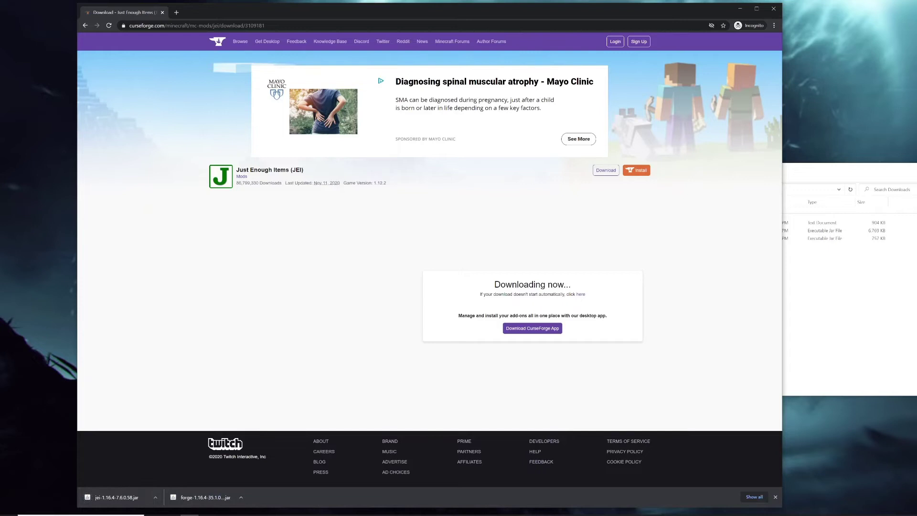
pyautogui.click(809, 346)
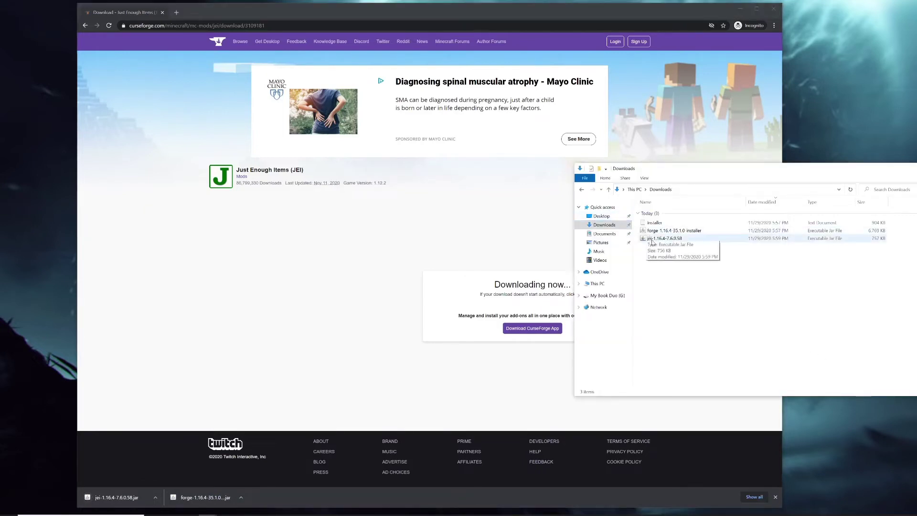
pyautogui.click(659, 241)
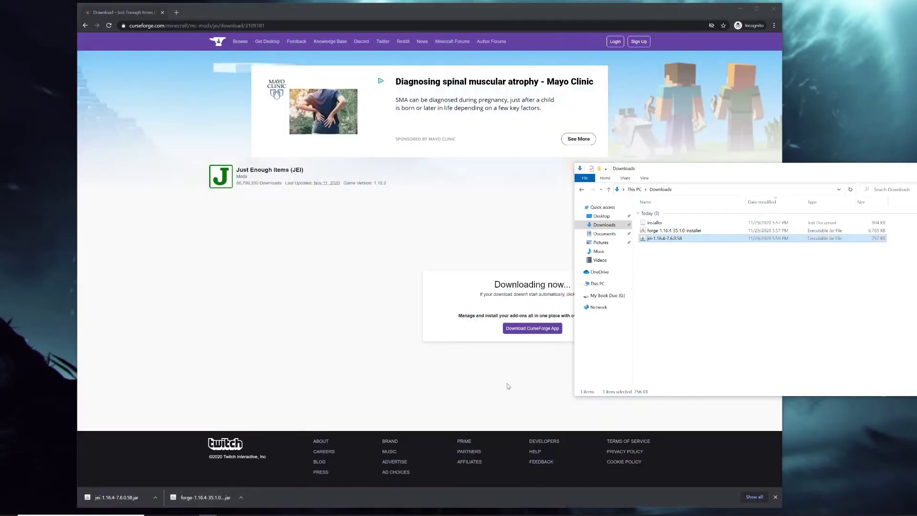
# Step: Bring up the second File Explorer window and go to the %appdata% folder
pyautogui.click(214, 497)
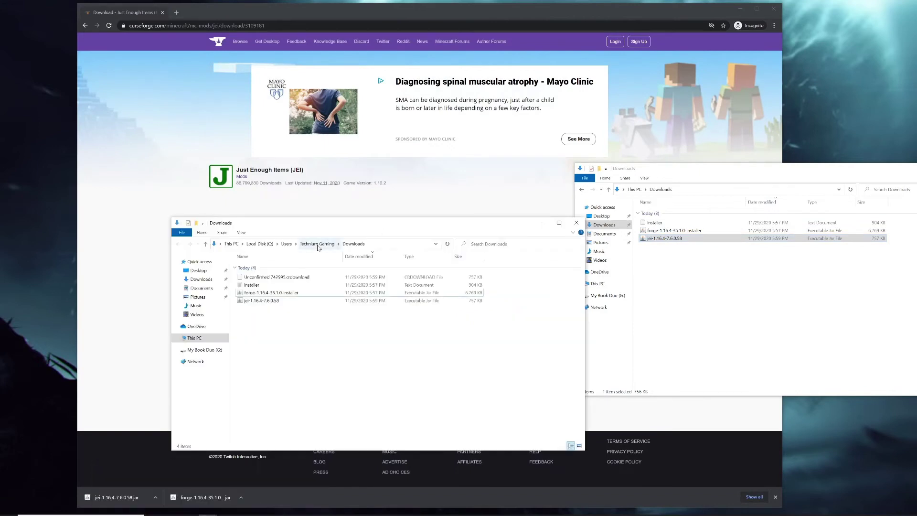
pyautogui.click(379, 245)
pyautogui.write('%appdata%')
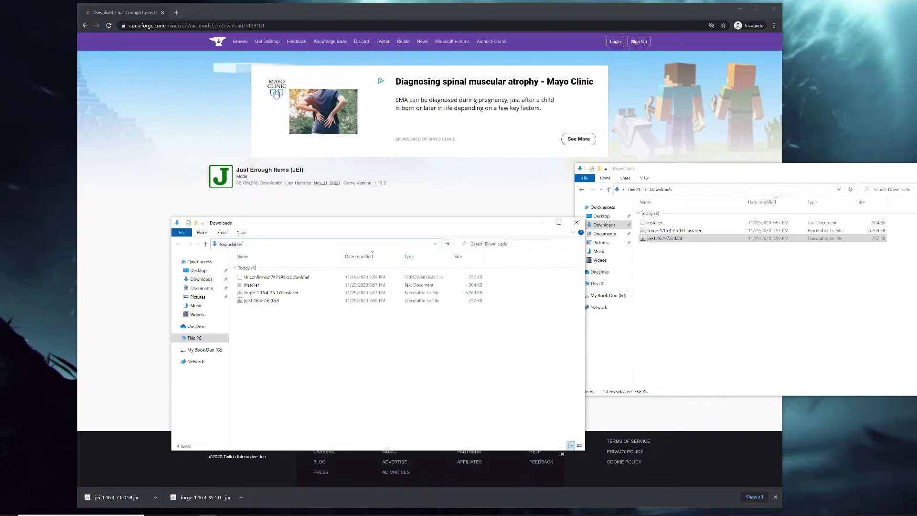
pyautogui.press('Return')
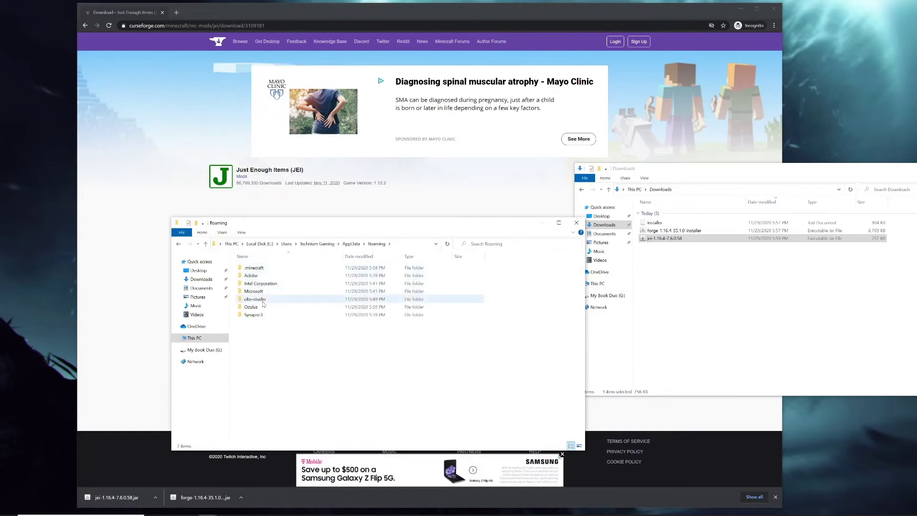
# Step: Open the mods folder inside the .minecraft folder
pyautogui.click(253, 271)
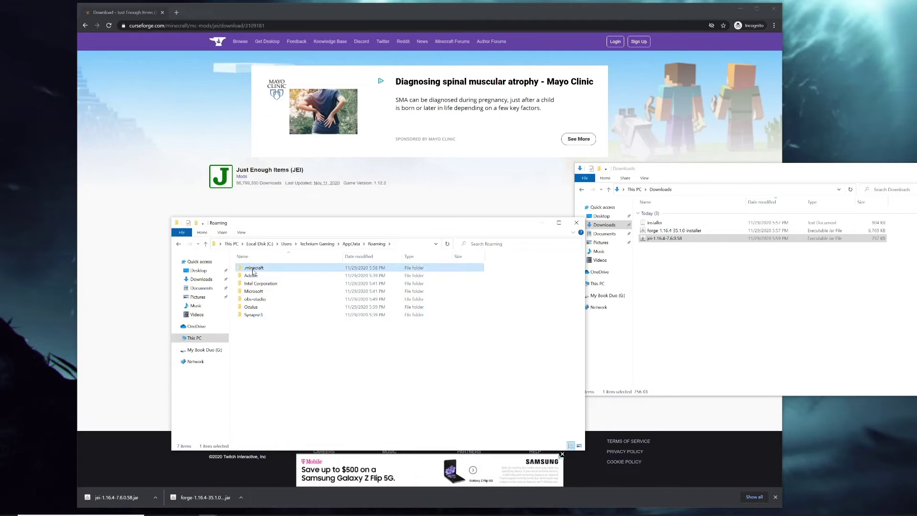
pyautogui.doubleClick(254, 270)
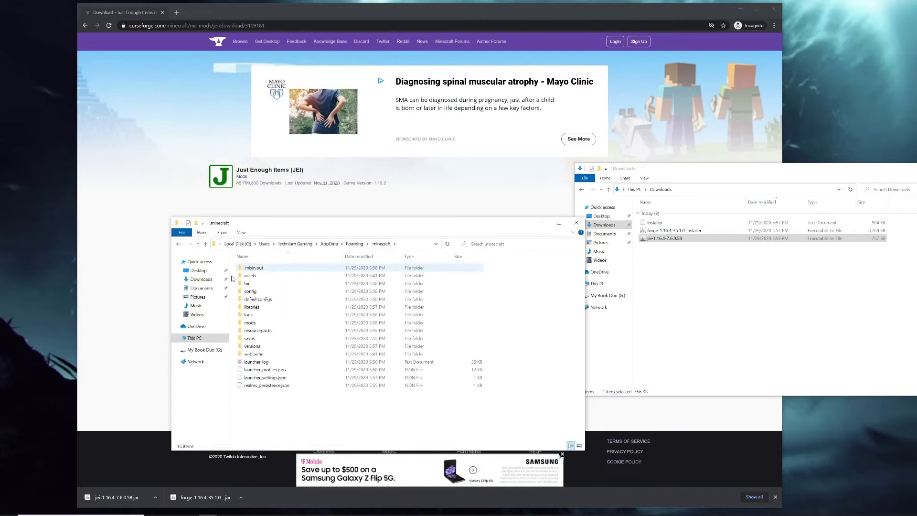
pyautogui.click(261, 324)
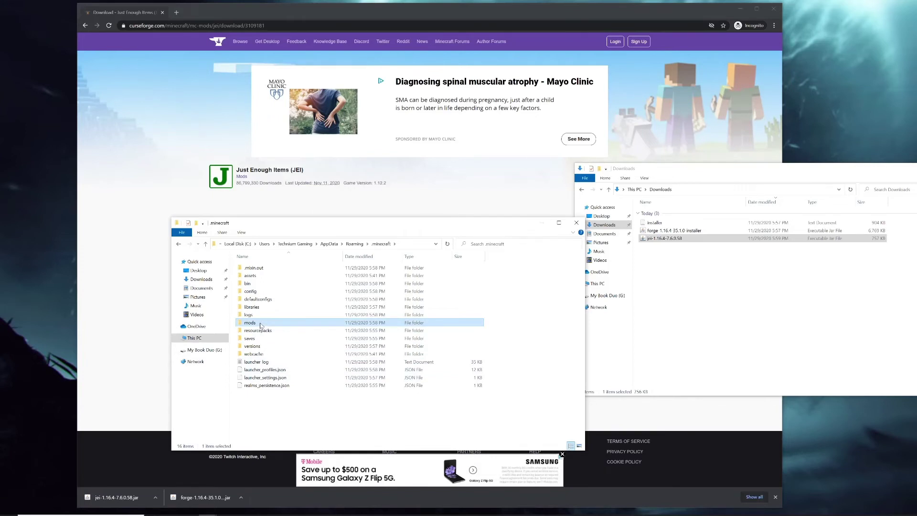
pyautogui.doubleClick(261, 325)
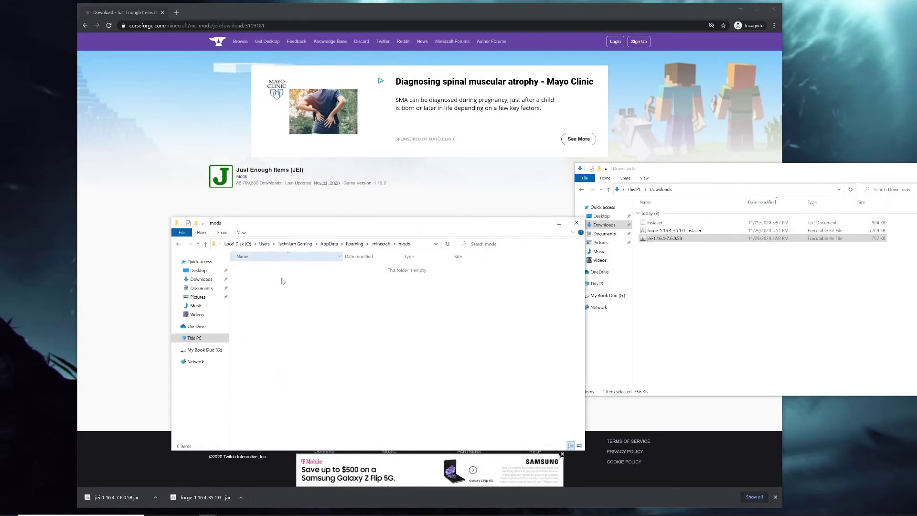
# Step: Move the jei-1.16.4-7.6.0.58 file from the Downloads folder into the empty mods folder
pyautogui.click(653, 271)
pyautogui.moveTo(662, 238); pyautogui.dragTo(323, 307)
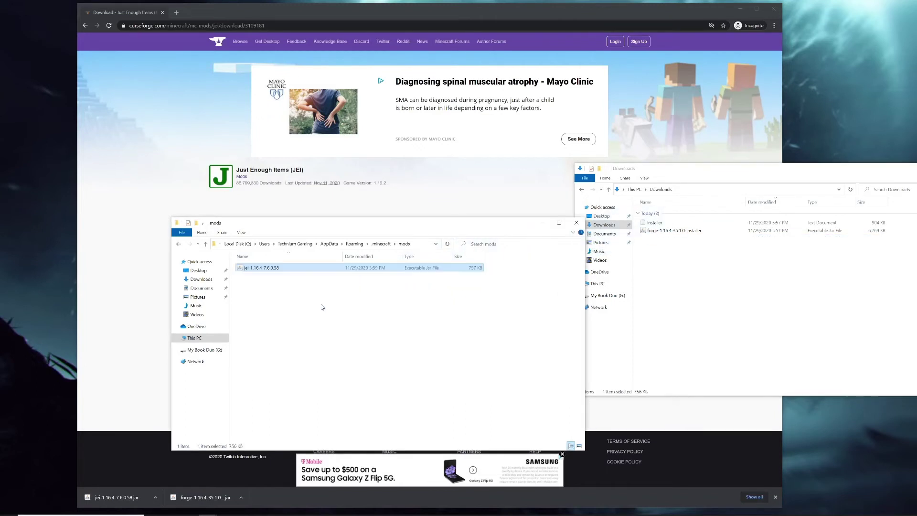
pyautogui.click(323, 307)
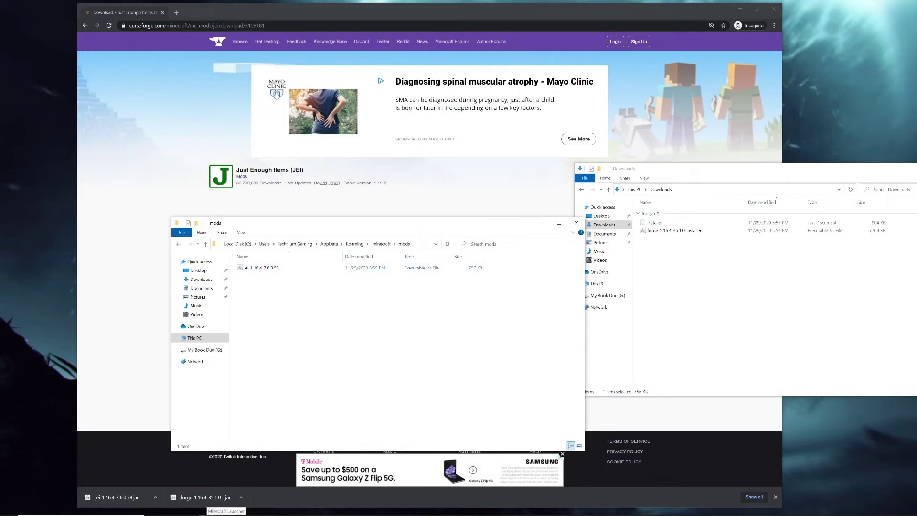
# Step: Switch to the Minecraft Launcher and start the game with the forge 1.16.4-forge-35.1.0 installation
pyautogui.click(226, 515)
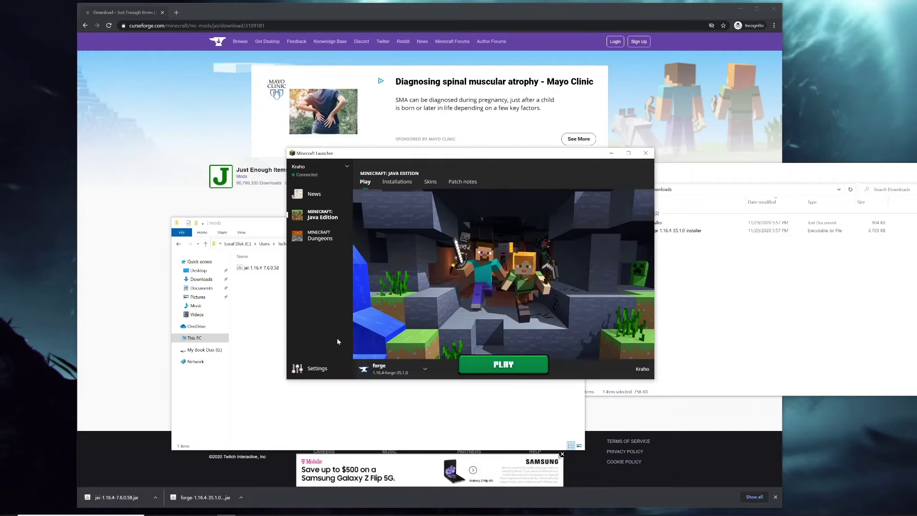
pyautogui.click(400, 372)
pyautogui.click(401, 372)
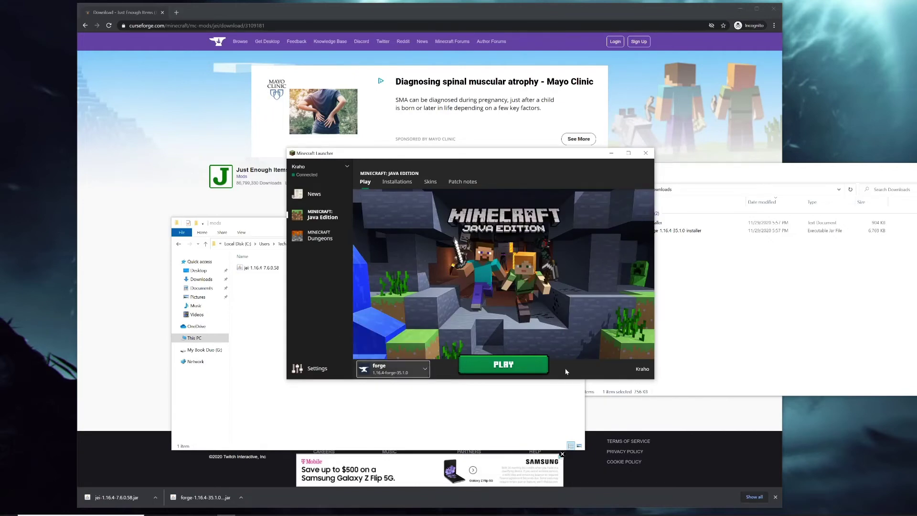
pyautogui.click(531, 365)
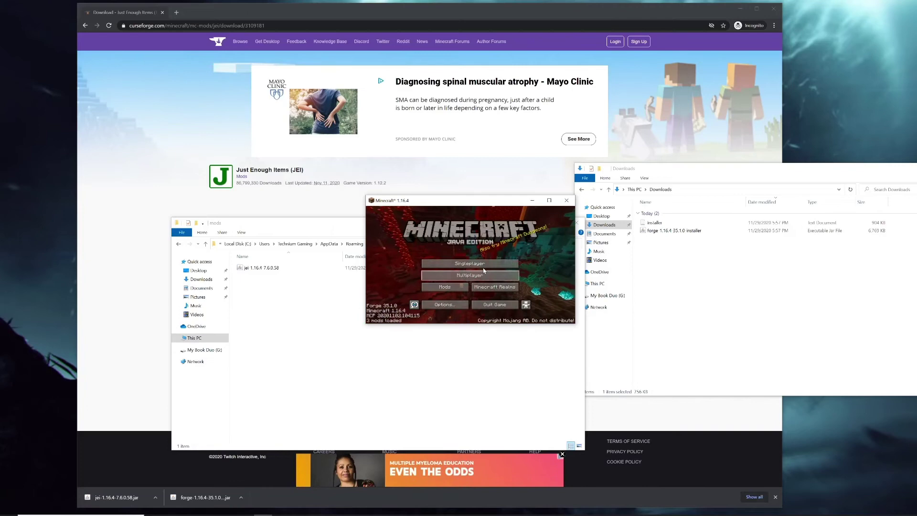
# Step: Create a singleplayer world named New World with Creative game mode and Peaceful difficulty, and maximize the game window
pyautogui.click(484, 264)
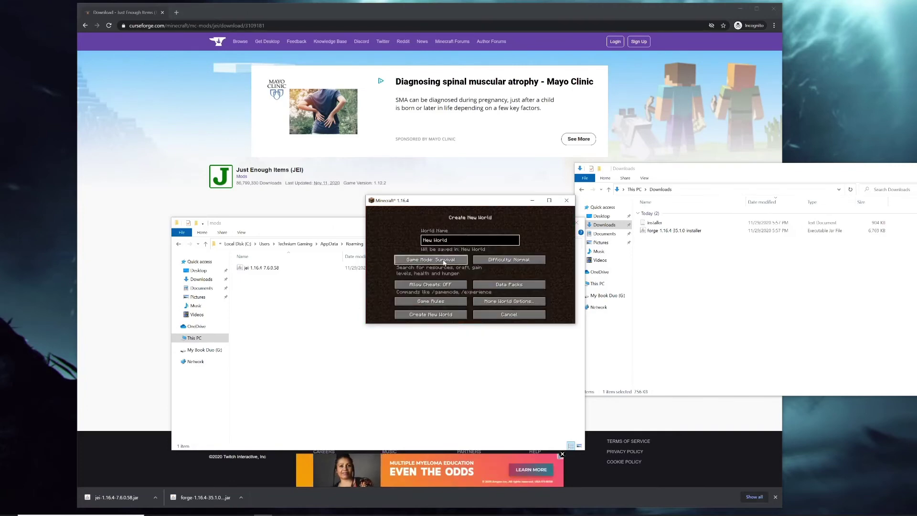
pyautogui.click(511, 261)
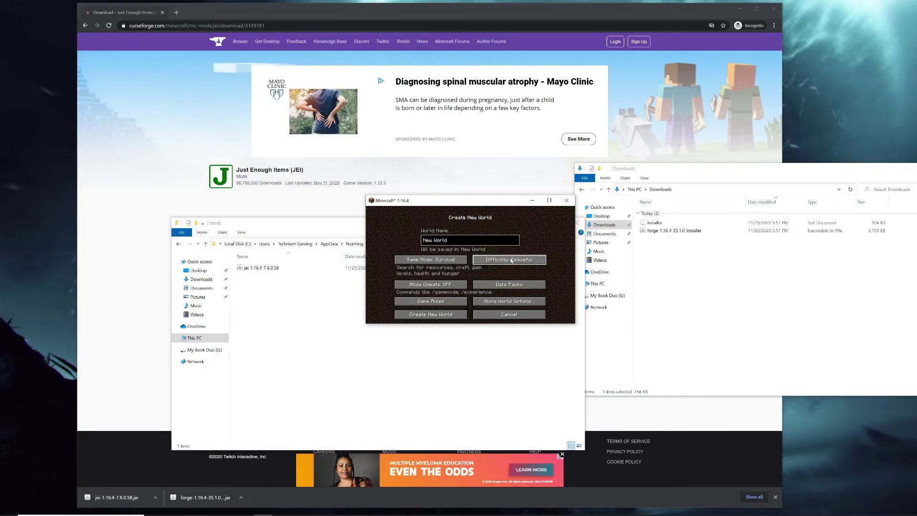
pyautogui.click(454, 262)
pyautogui.click(454, 262)
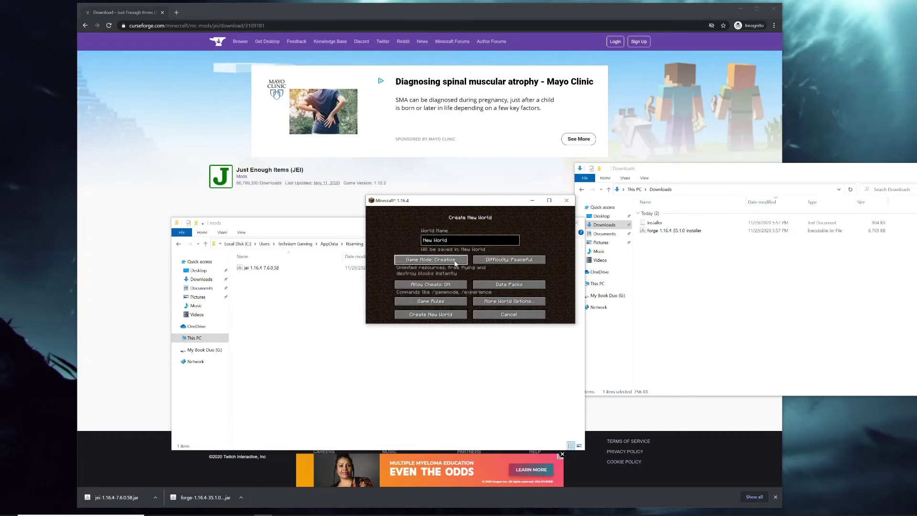
pyautogui.click(446, 320)
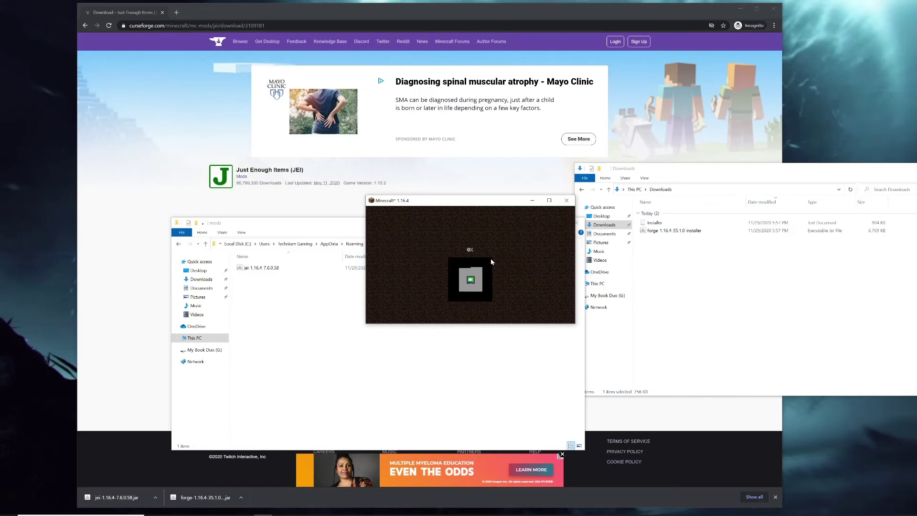
pyautogui.click(550, 200)
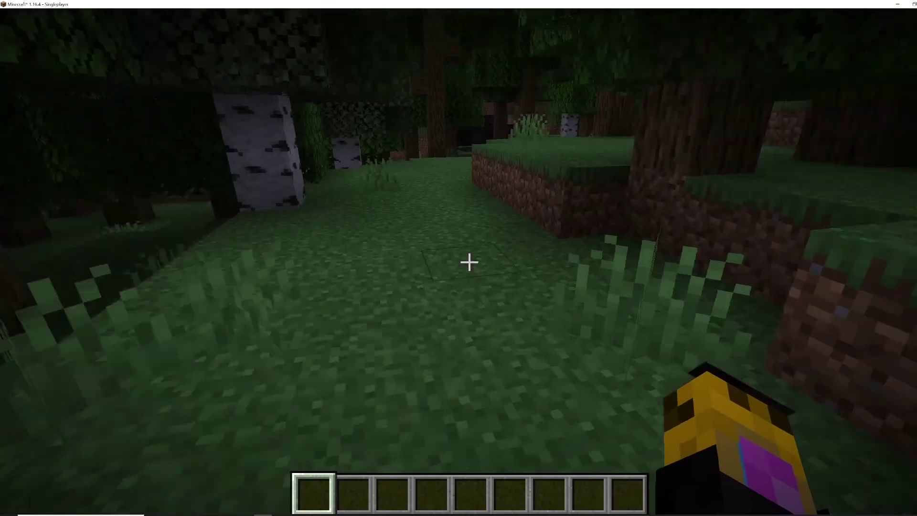
# Step: Open the creative inventory, browse the pages of the JEI item list beside it, and close the inventory
pyautogui.moveTo(470, 261)
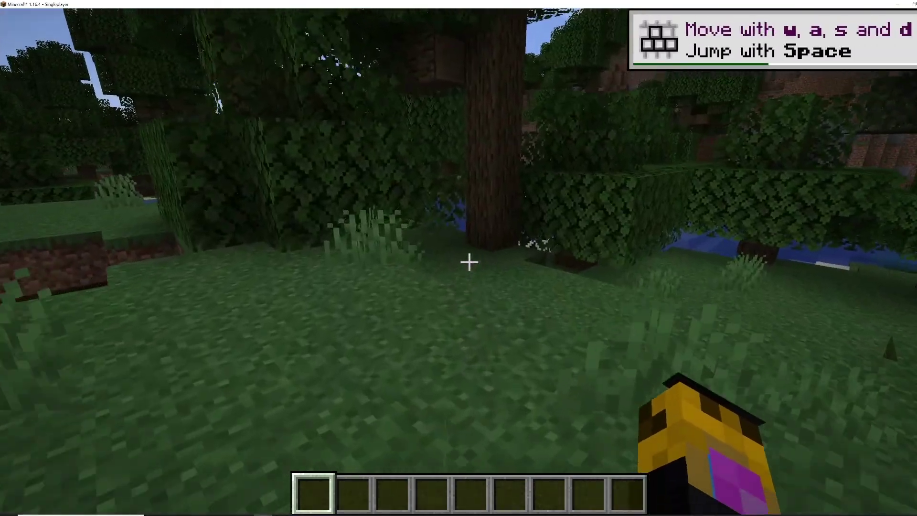
pyautogui.press('e')
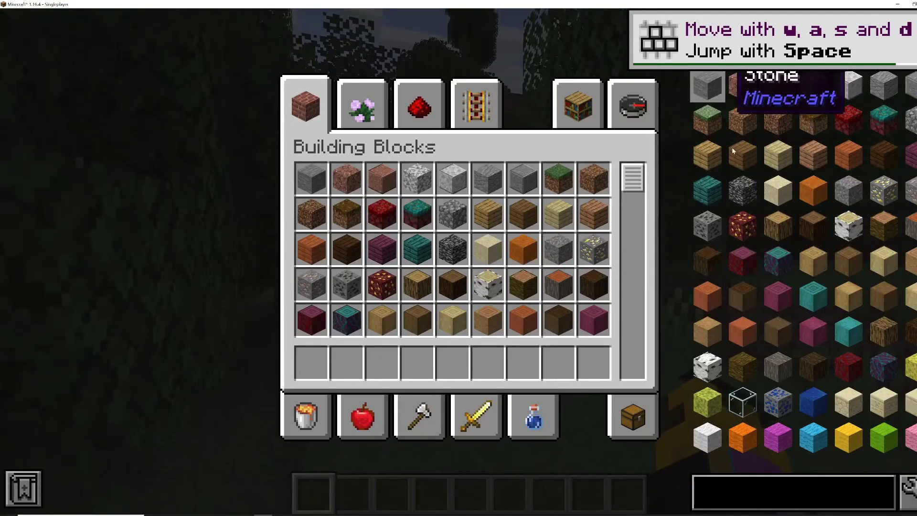
pyautogui.scroll(-5, 745, 411)
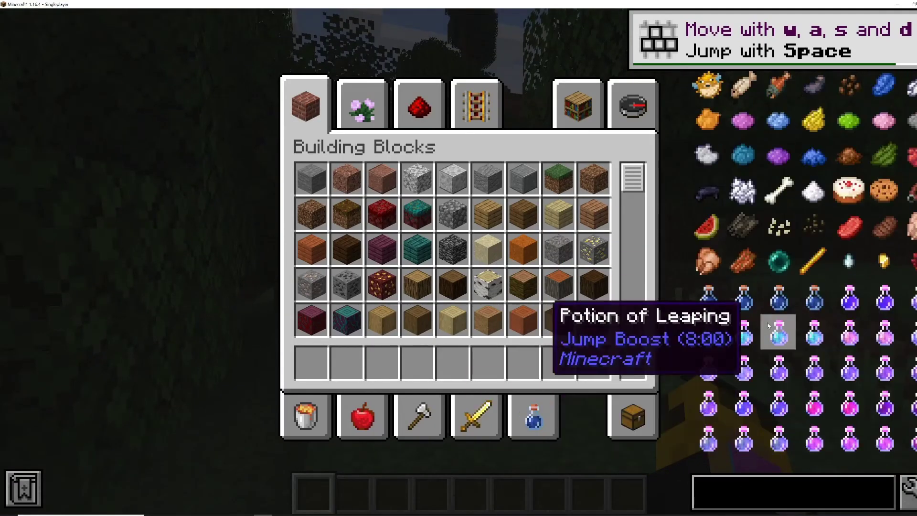
pyautogui.scroll(-10, 768, 322)
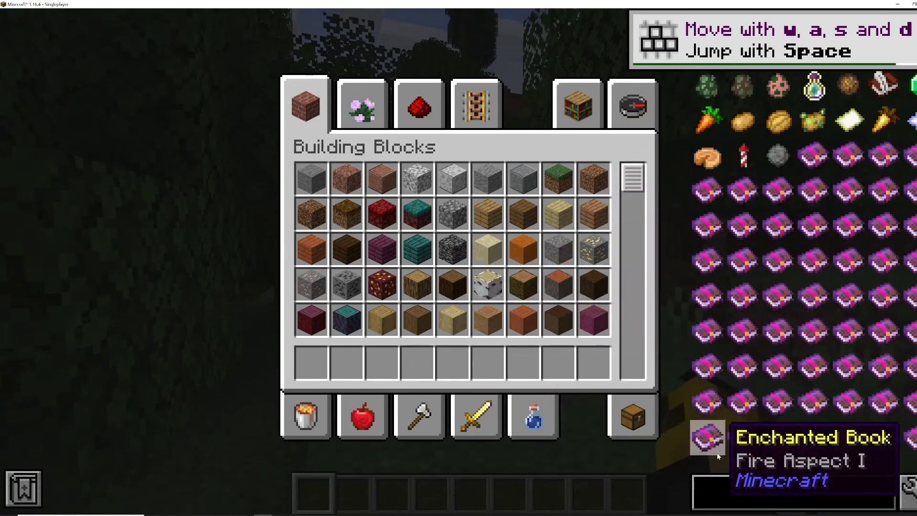
pyautogui.press('Escape')
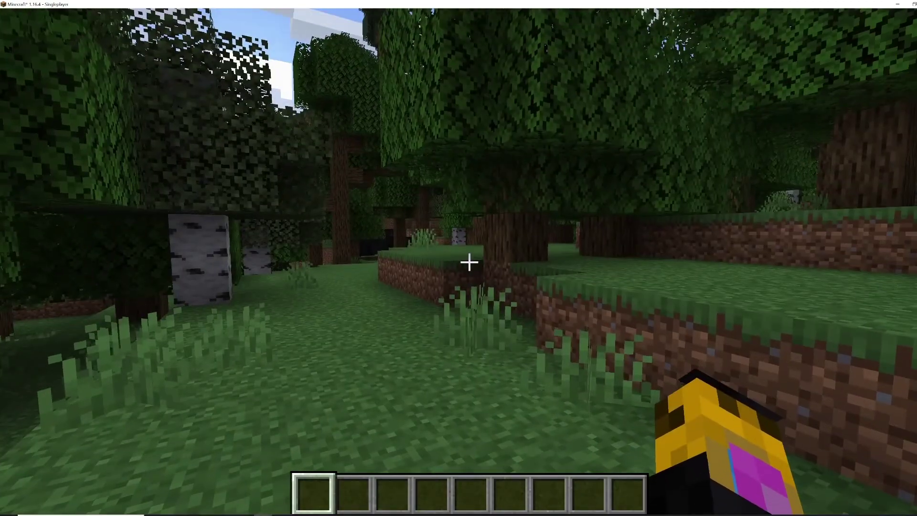
pyautogui.press('Escape')
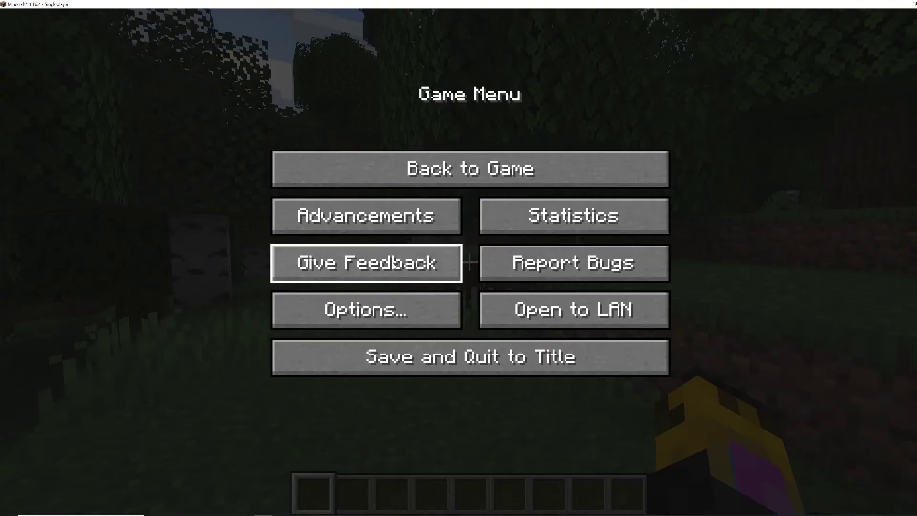
pyautogui.click(401, 311)
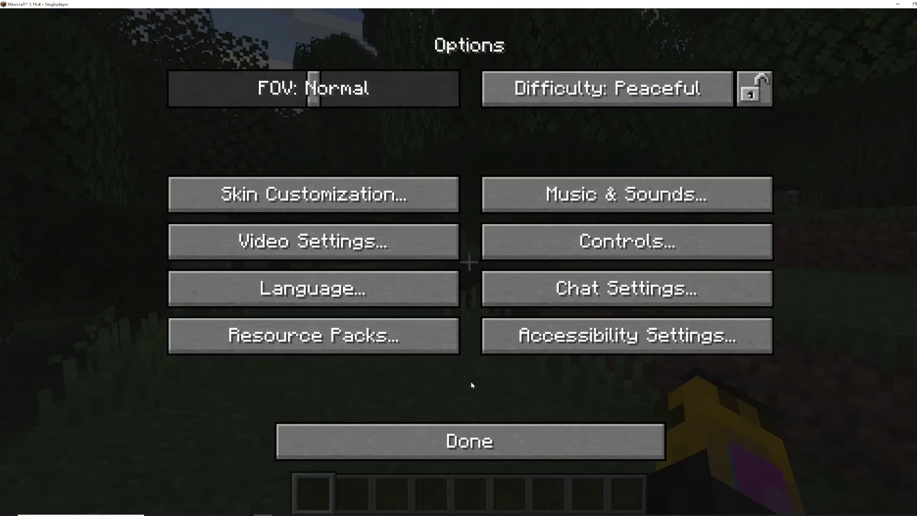
pyautogui.click(545, 426)
pyautogui.click(550, 169)
# Step: Save the world and quit to the title screen
pyautogui.press('Escape')
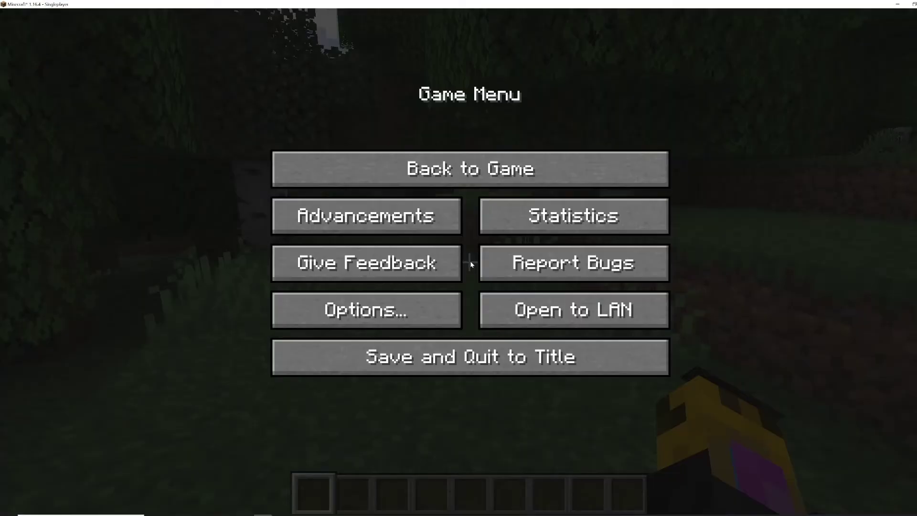
pyautogui.click(428, 354)
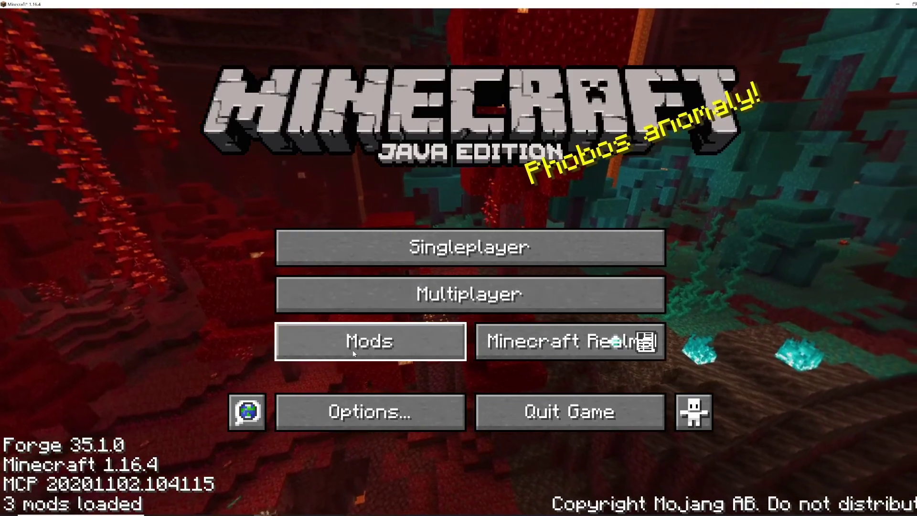
# Step: Examine the Minecraft, Forge and Just Enough Items entries in the game's mod list and return to the title screen
pyautogui.click(375, 350)
pyautogui.click(76, 105)
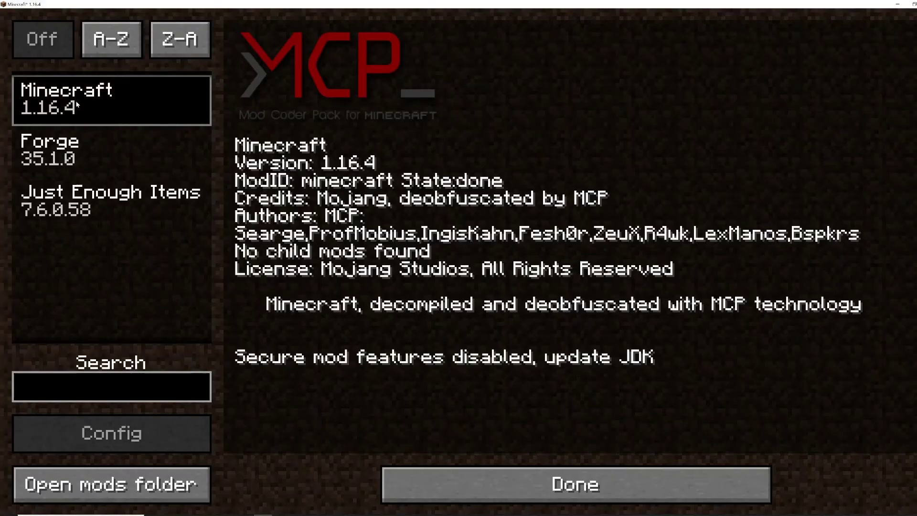
pyautogui.click(87, 153)
pyautogui.click(94, 208)
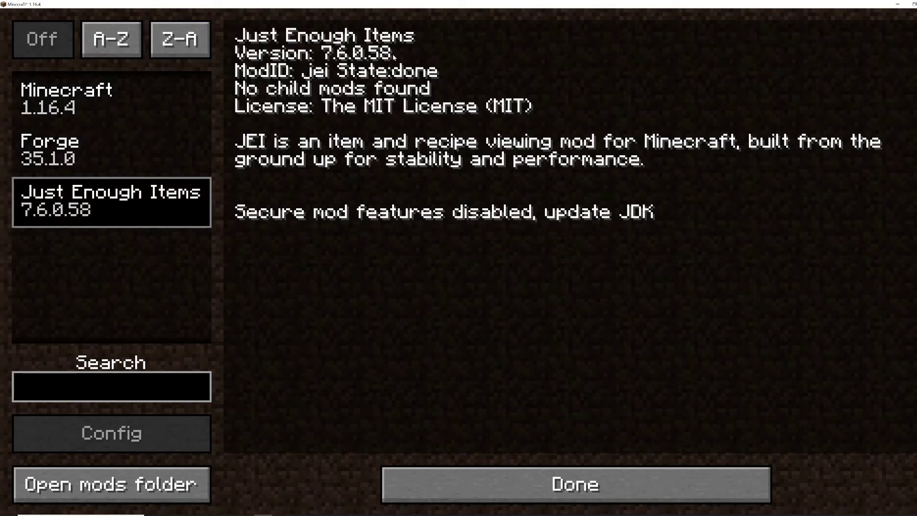
pyautogui.click(597, 494)
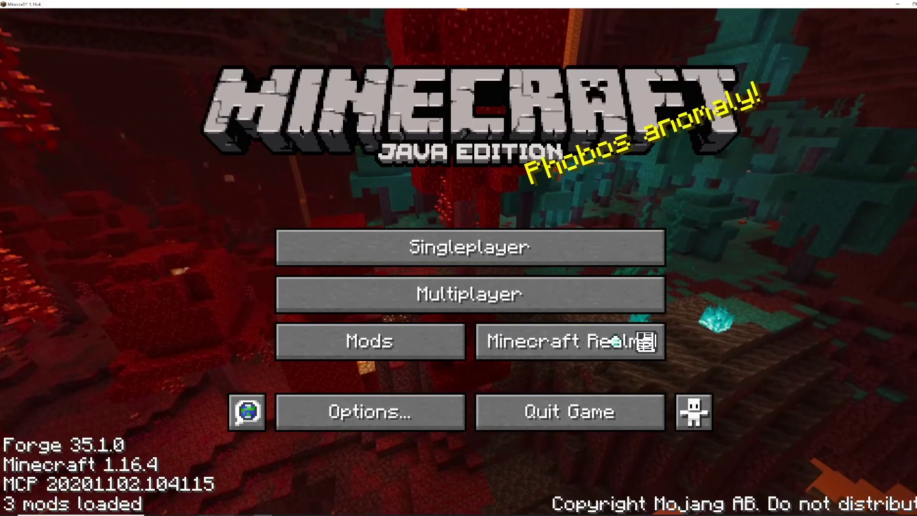
# Step: Switch to the browser, go back to the CurseForge All Mods list, and return to the Minecraft title screen
pyautogui.hotkey('alt', 'Tab')
pyautogui.hotkey('alt', 'Left')
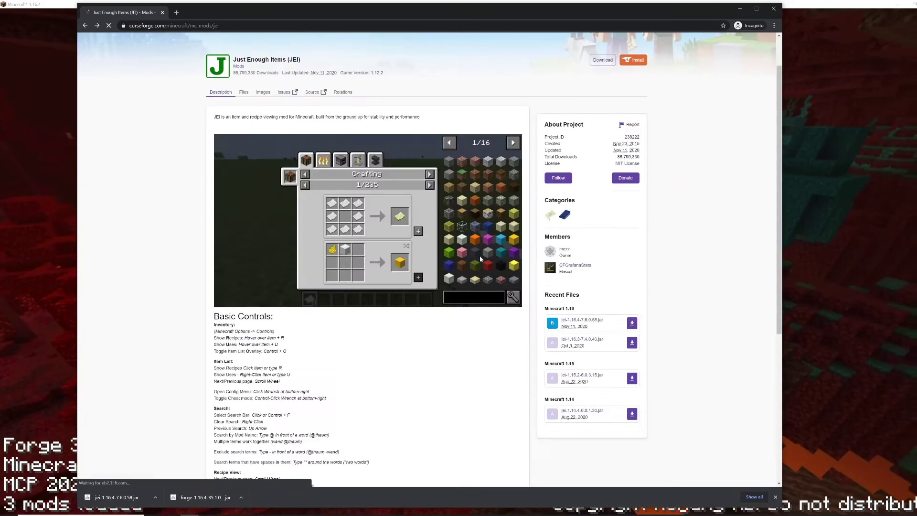
pyautogui.hotkey('alt', 'Left')
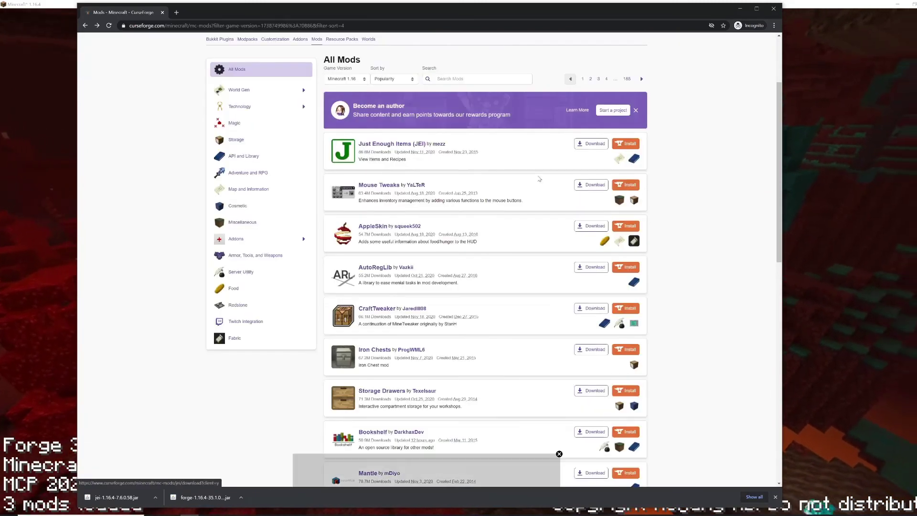
pyautogui.click(816, 185)
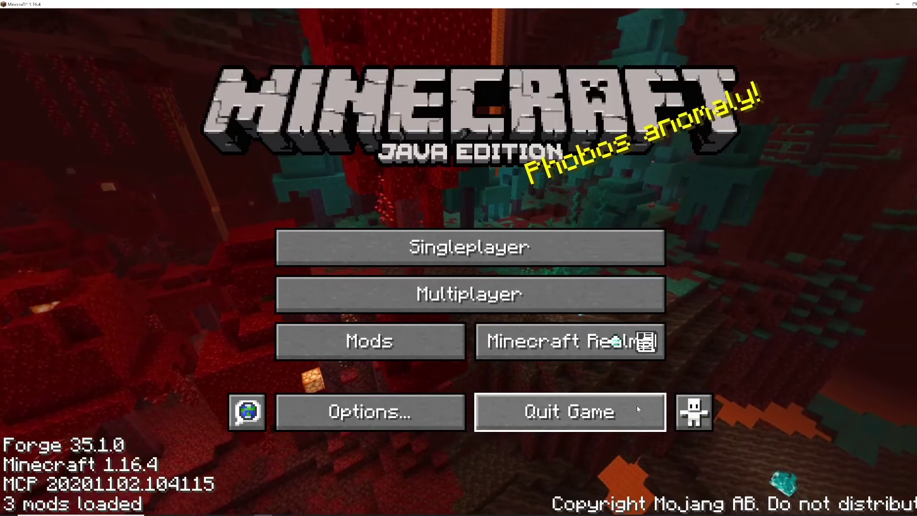